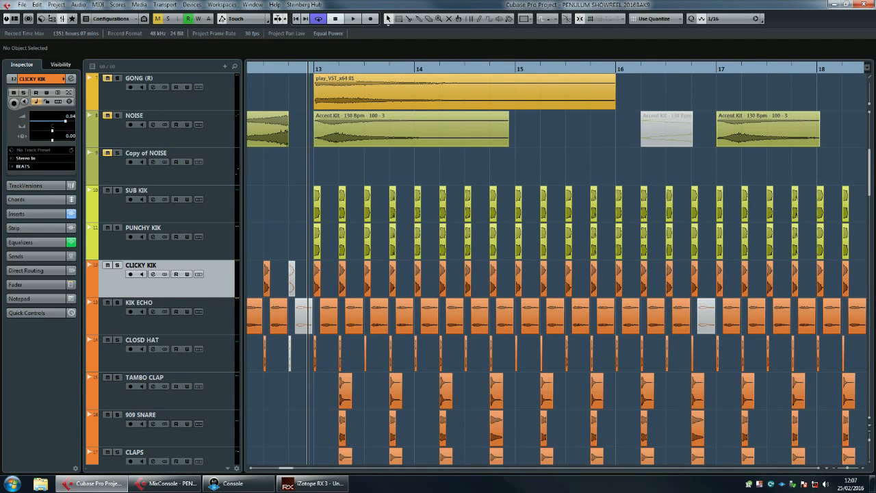
Look over the drum and synth tracks from the kicks down to REV 1 around bars 12 to 19
{"action": "scroll", "coordinate": [548, 268], "scroll_direction": "down", "scroll_amount": 2}
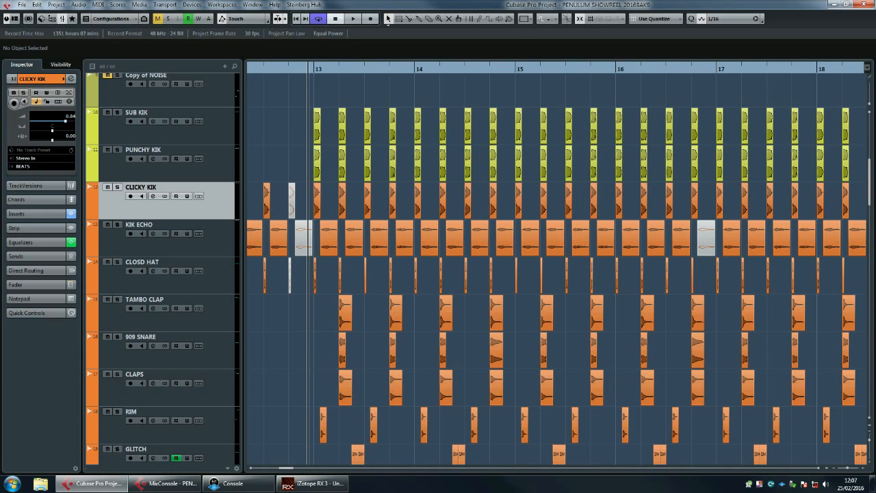
{"action": "key", "text": "g"}
{"action": "key", "text": "g"}
{"action": "scroll", "coordinate": [556, 268], "scroll_direction": "right", "scroll_amount": 3}
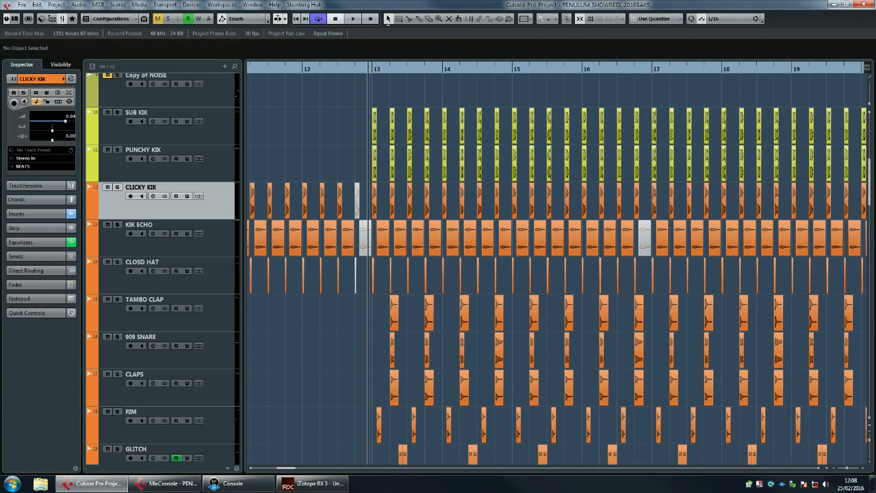
{"action": "scroll", "coordinate": [555, 267], "scroll_direction": "down", "scroll_amount": 4}
{"action": "scroll", "coordinate": [555, 267], "scroll_direction": "down", "scroll_amount": 10}
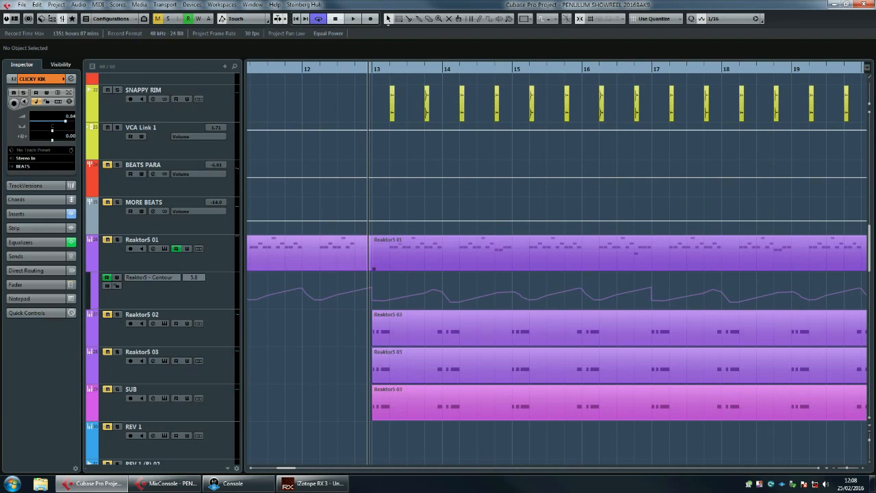
{"action": "scroll", "coordinate": [373, 268], "scroll_direction": "up", "scroll_amount": 14}
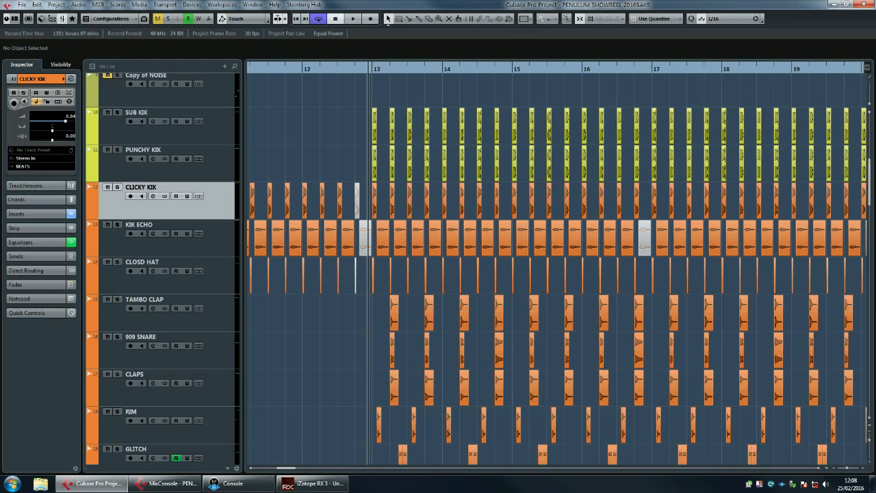
Play back the drum arrangement from just before bar 13 and stop after a few bars
{"action": "key", "text": "h"}
{"action": "key", "text": "h"}
{"action": "key", "text": "h"}
{"action": "key", "text": "h"}
{"action": "key", "text": "h"}
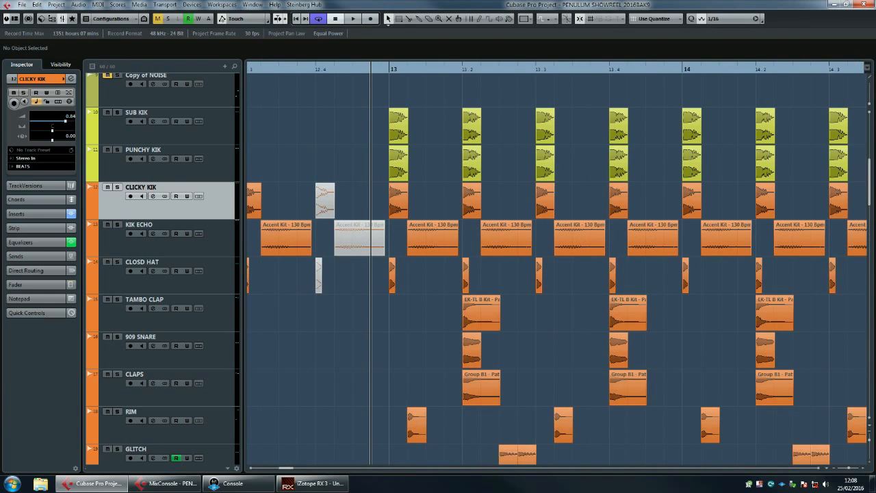
{"action": "scroll", "coordinate": [413, 198], "scroll_direction": "right", "scroll_amount": 3}
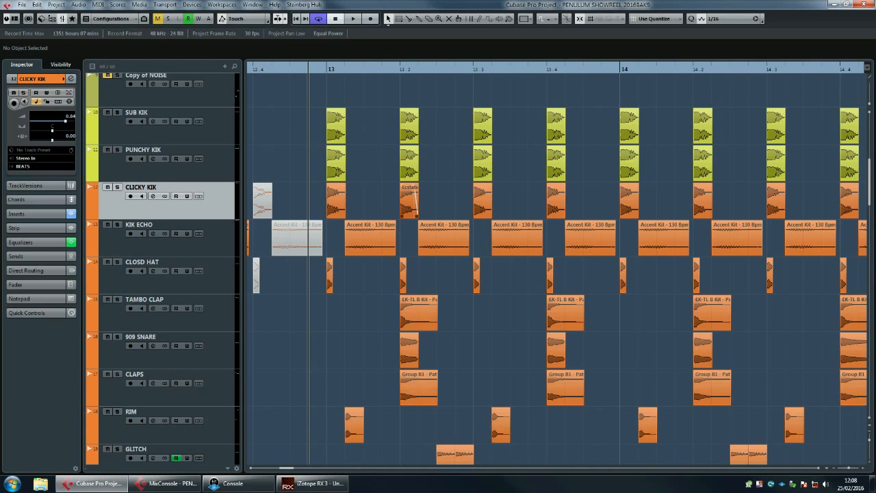
{"action": "key", "text": "space"}
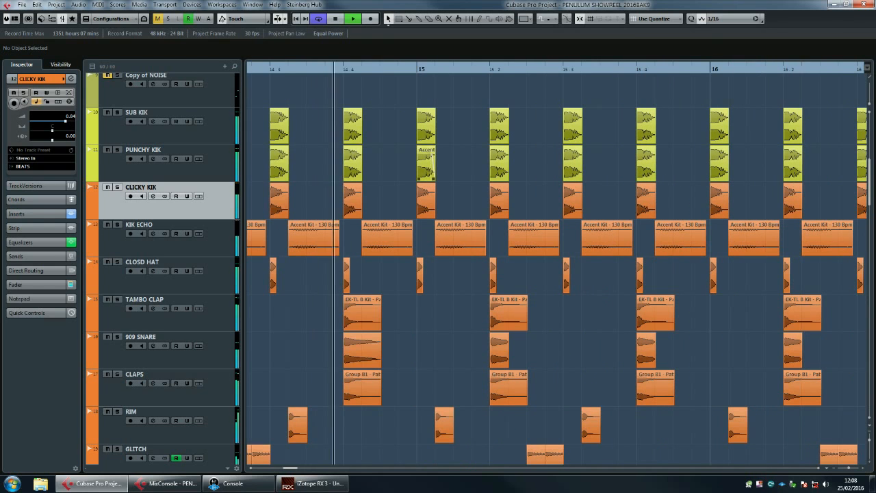
{"action": "key", "text": "space"}
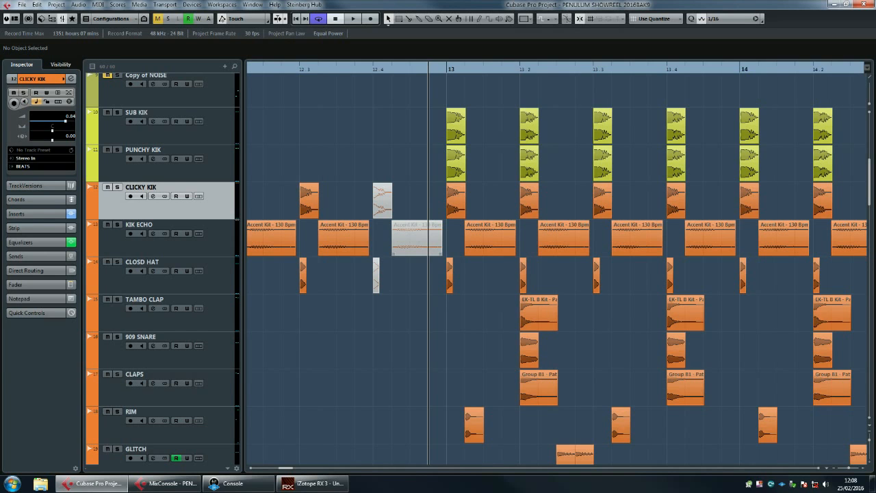
Examine the SUB KIK, PUNCHY KIK and CLICKY KIK tracks and their layered clips from bar 13 to bar 14
{"action": "scroll", "coordinate": [556, 267], "scroll_direction": "right", "scroll_amount": 2}
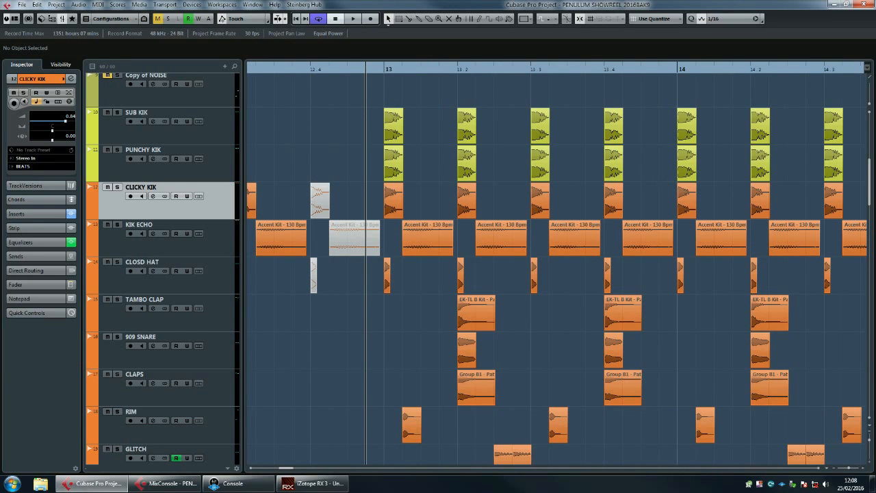
{"action": "left_click", "coordinate": [167, 130]}
{"action": "left_click", "coordinate": [166, 167]}
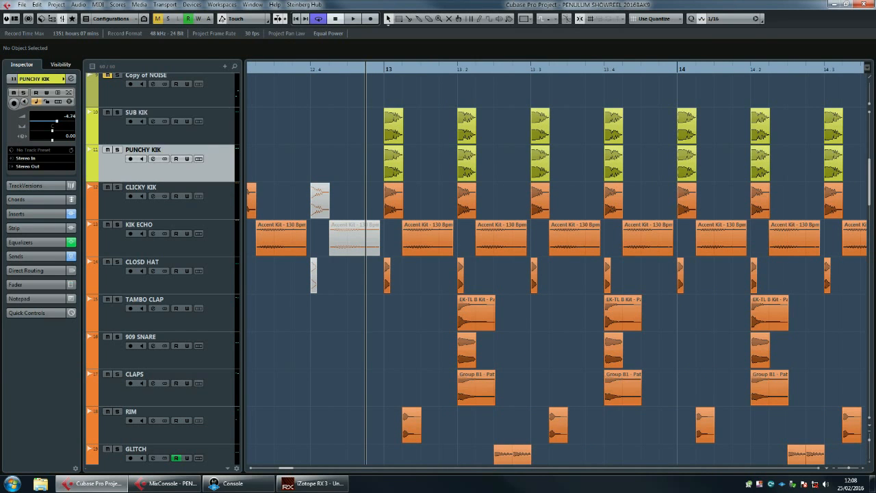
{"action": "left_click", "coordinate": [166, 130]}
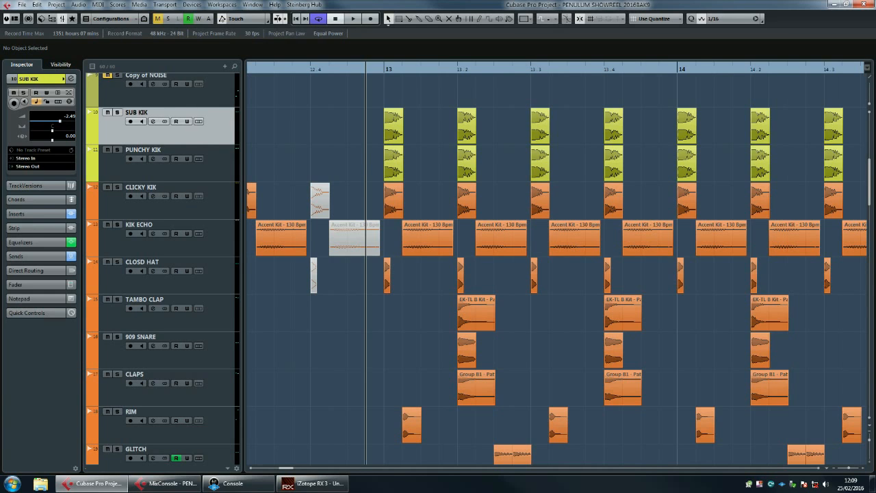
{"action": "left_click", "coordinate": [167, 167]}
{"action": "left_click", "coordinate": [166, 205]}
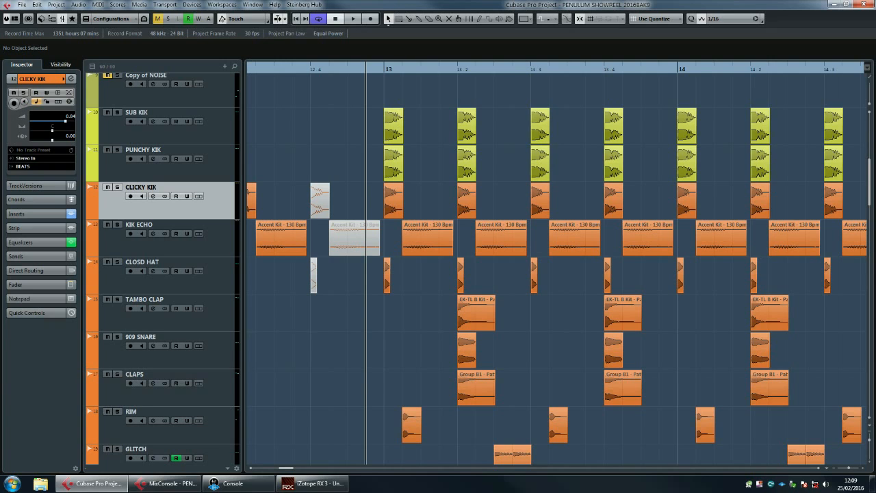
{"action": "left_click_drag", "start_coordinate": [353, 92], "coordinate": [725, 193]}
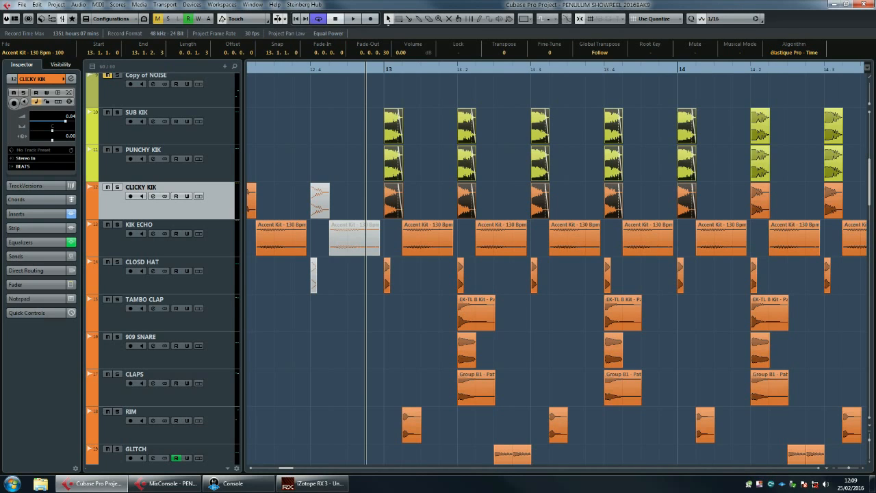
{"action": "left_click", "coordinate": [432, 198]}
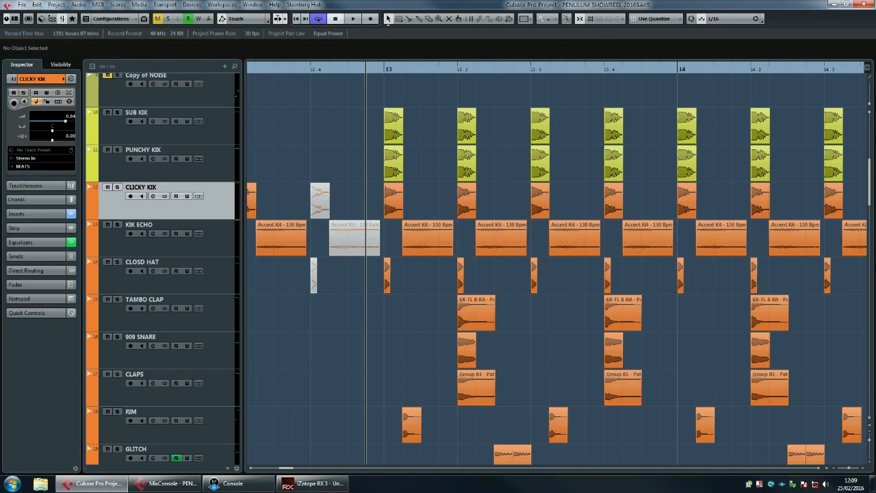
Solo the SUB KIK track and open its channel settings, placed below the track's clips
{"action": "left_click", "coordinate": [158, 126]}
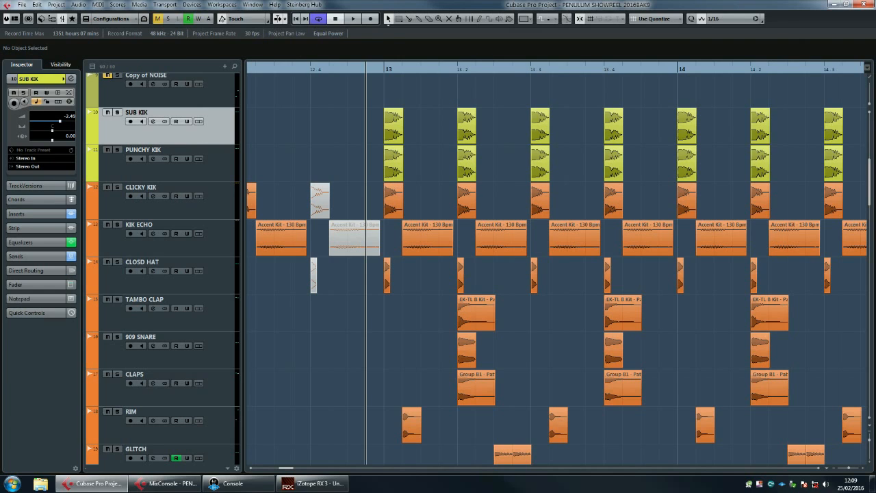
{"action": "key", "text": "s"}
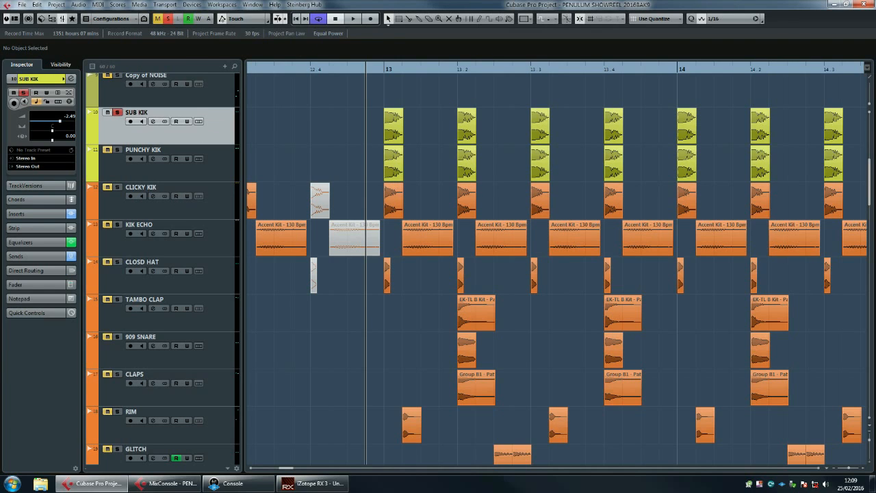
{"action": "key", "text": "e"}
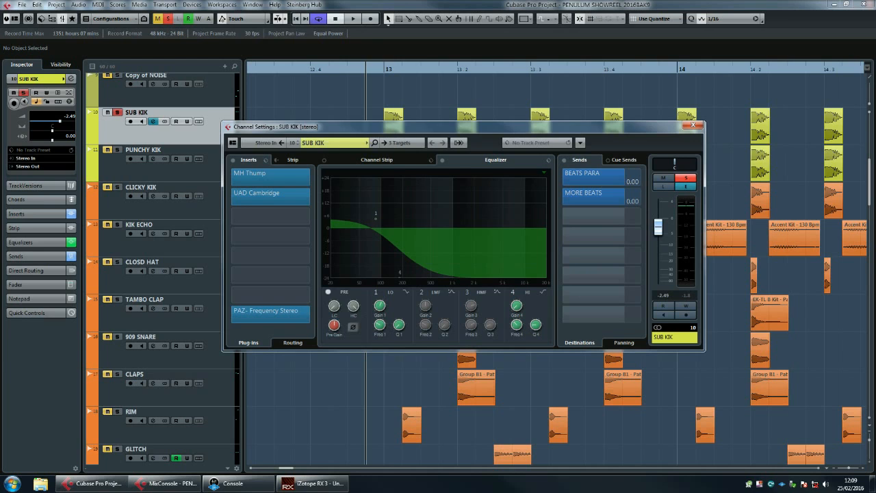
{"action": "left_click_drag", "start_coordinate": [390, 127], "coordinate": [395, 150]}
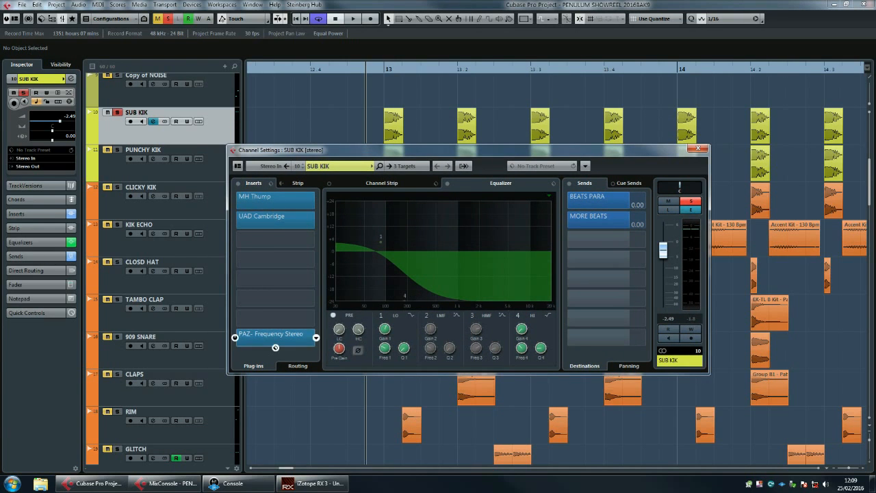
Bypass the UAD Cambridge insert on SUB KIK and switch off equalizer bands 4 and 1
{"action": "left_click_drag", "start_coordinate": [274, 225], "coordinate": [275, 229]}
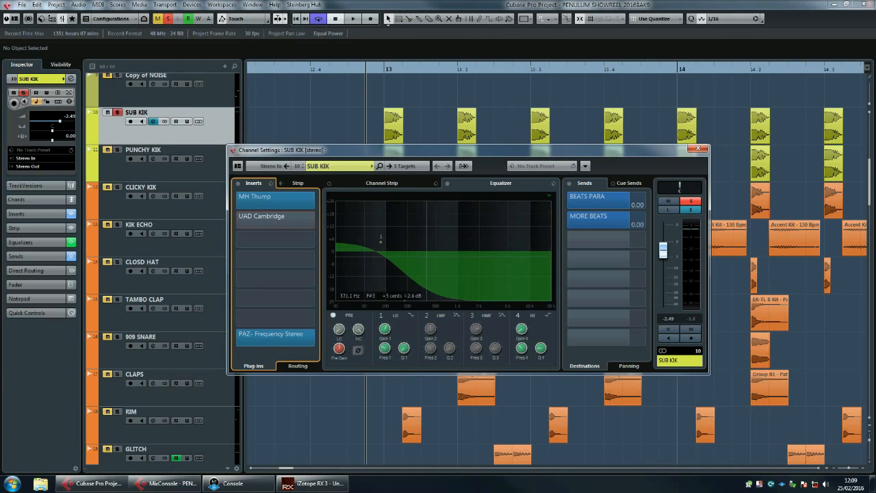
{"action": "left_click", "coordinate": [517, 316]}
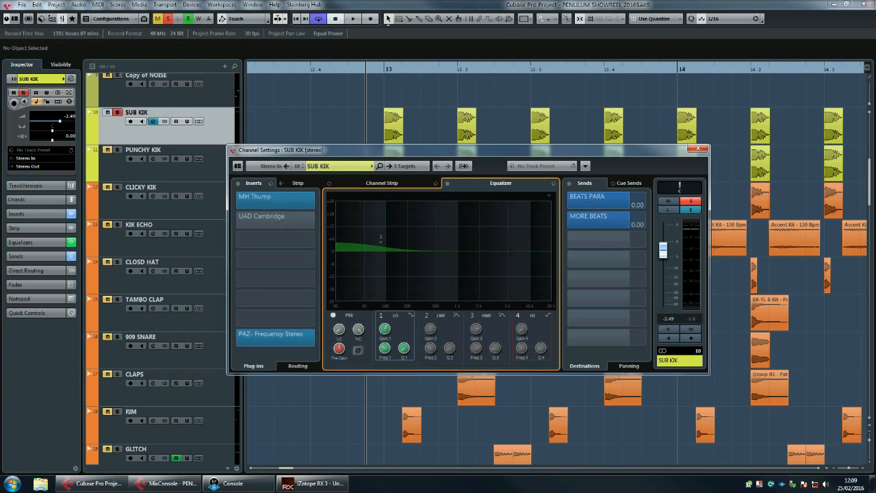
{"action": "left_click", "coordinate": [378, 315]}
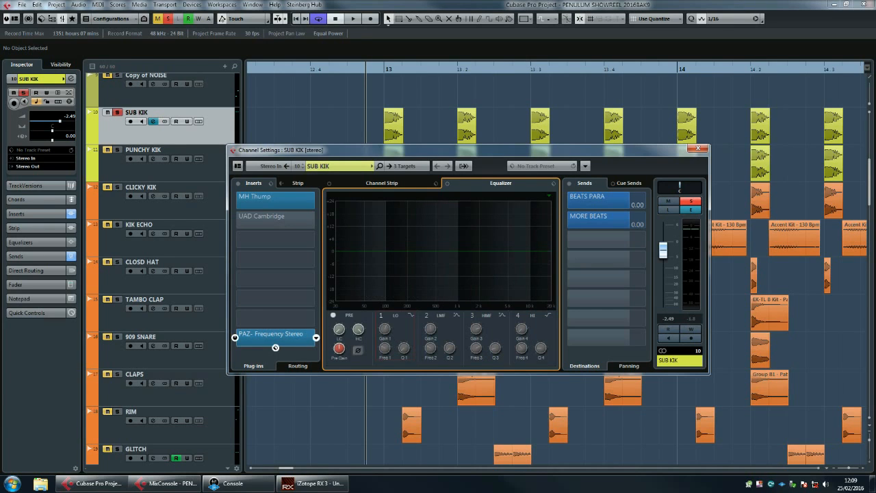
Open the PAZ-Frequency Stereo insert on SUB KIK and play the soloed kick to analyze its spectrum
{"action": "left_click", "coordinate": [274, 335]}
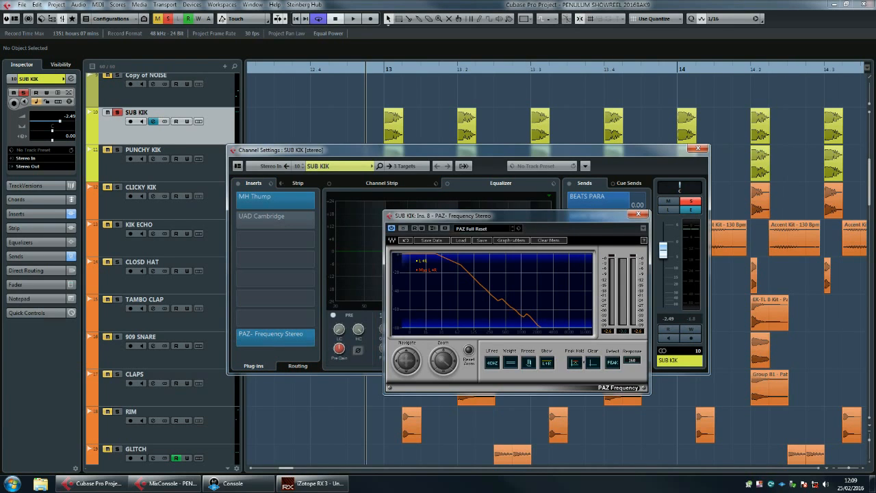
{"action": "left_click_drag", "start_coordinate": [500, 215], "coordinate": [467, 199]}
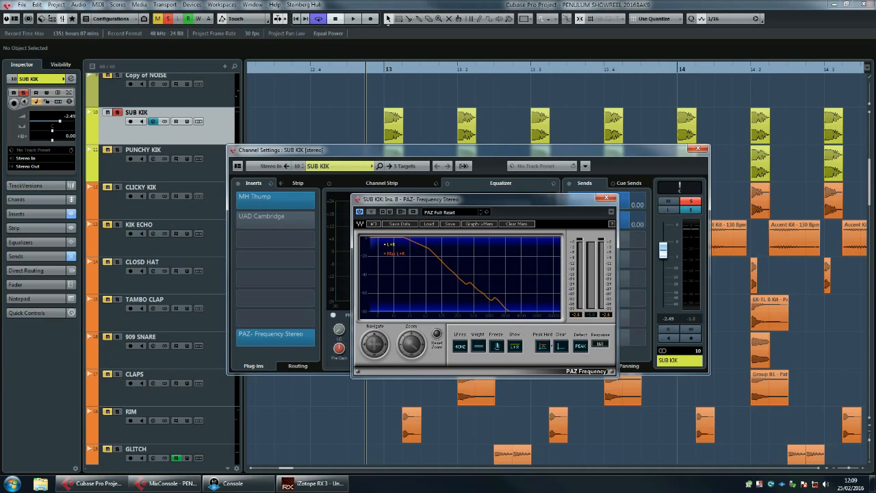
{"action": "left_click_drag", "start_coordinate": [467, 199], "coordinate": [457, 187]}
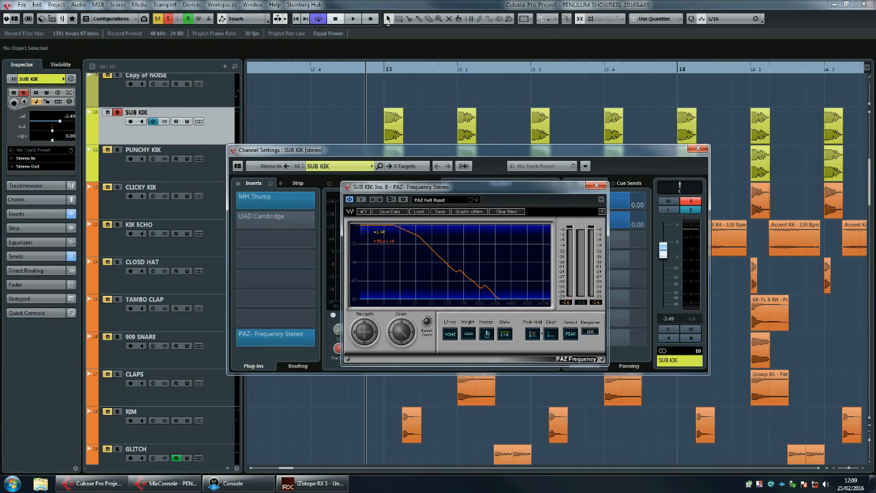
{"action": "key", "text": "space"}
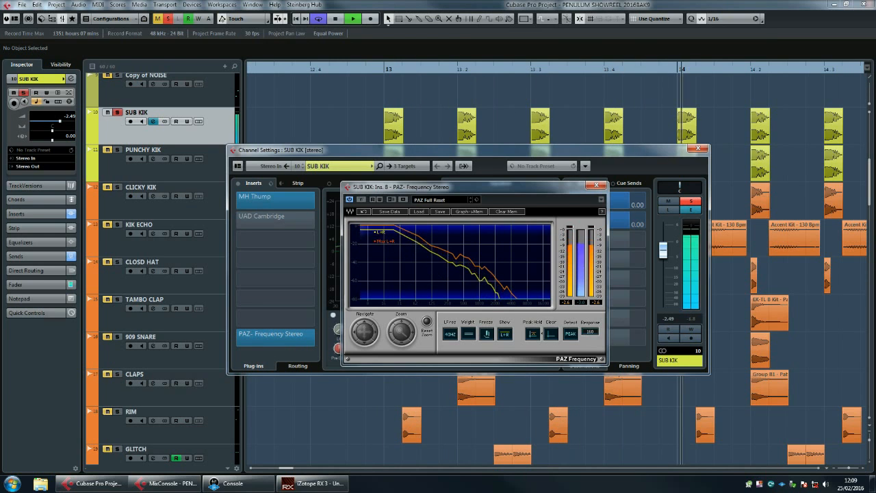
{"action": "key", "text": "space"}
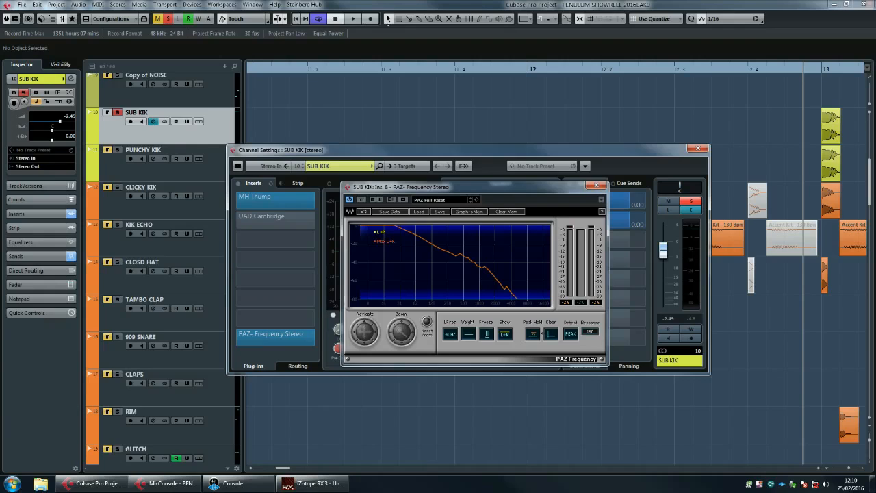
View the channel settings of PUNCHY KIK and CLICKY KIK, and return to SUB KIK
{"action": "key", "text": "Down"}
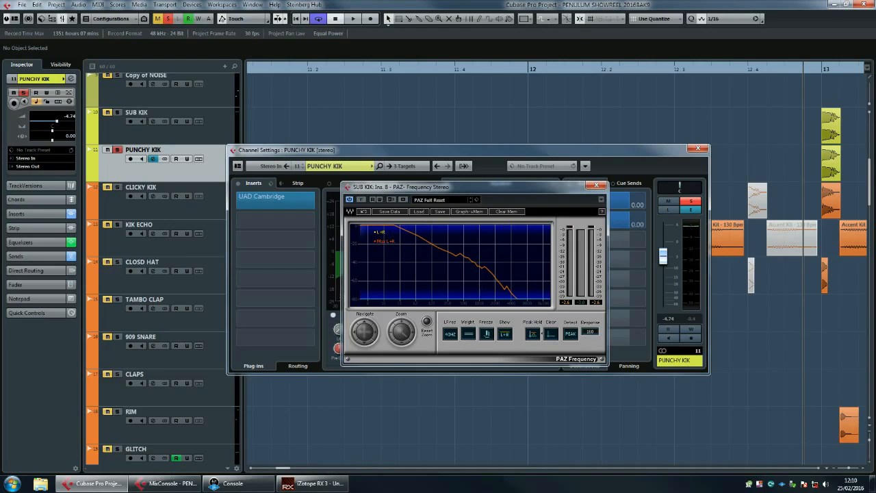
{"action": "key", "text": "Down"}
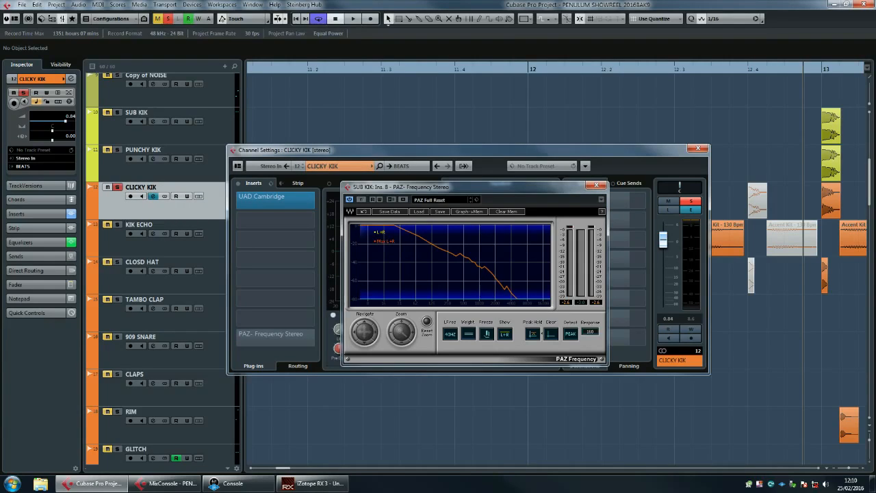
{"action": "left_click", "coordinate": [179, 132]}
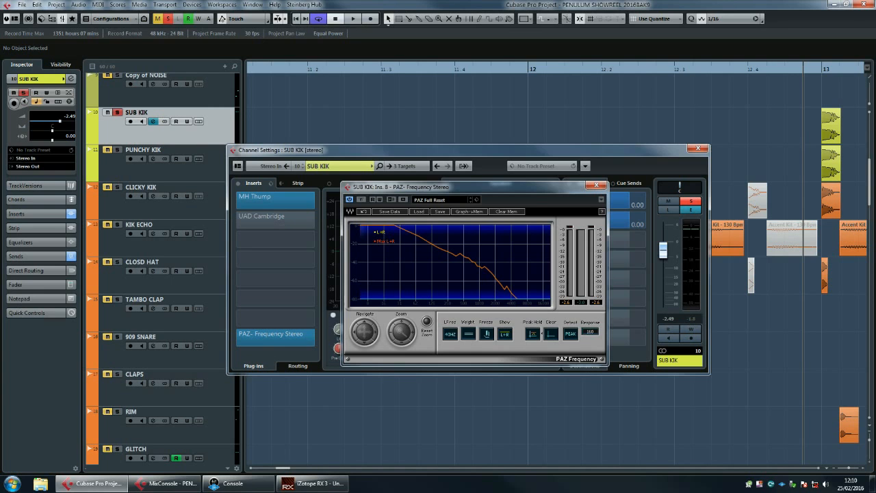
Close the PAZ frequency analyzer and play the soloed SUB KIK while watching its spectrum in the channel equalizer
{"action": "left_click", "coordinate": [597, 186]}
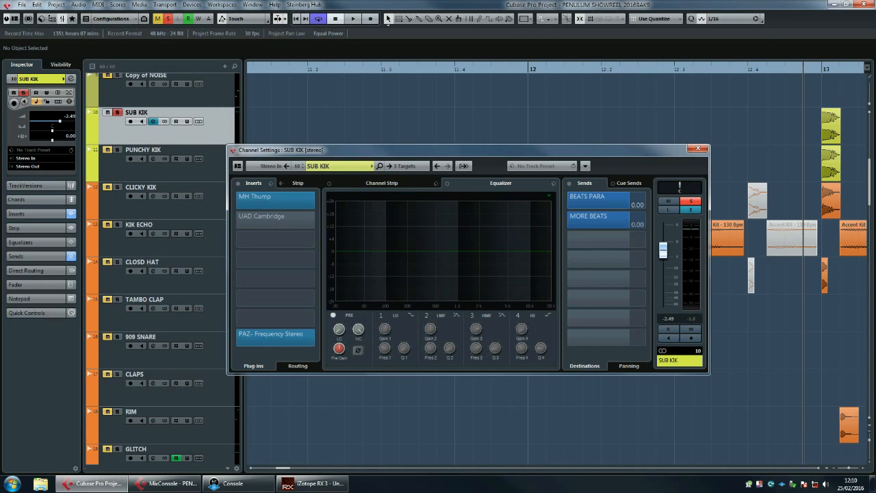
{"action": "left_click_drag", "start_coordinate": [479, 150], "coordinate": [485, 134]}
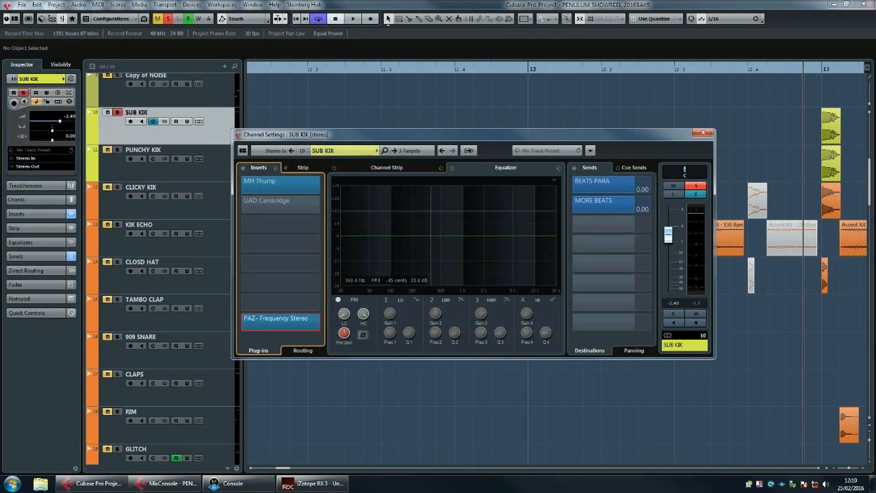
{"action": "key", "text": "space"}
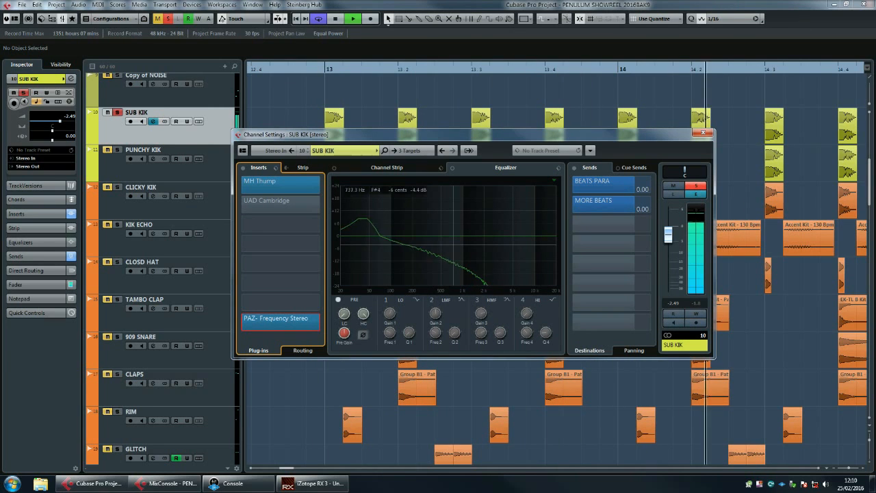
{"action": "key", "text": "space"}
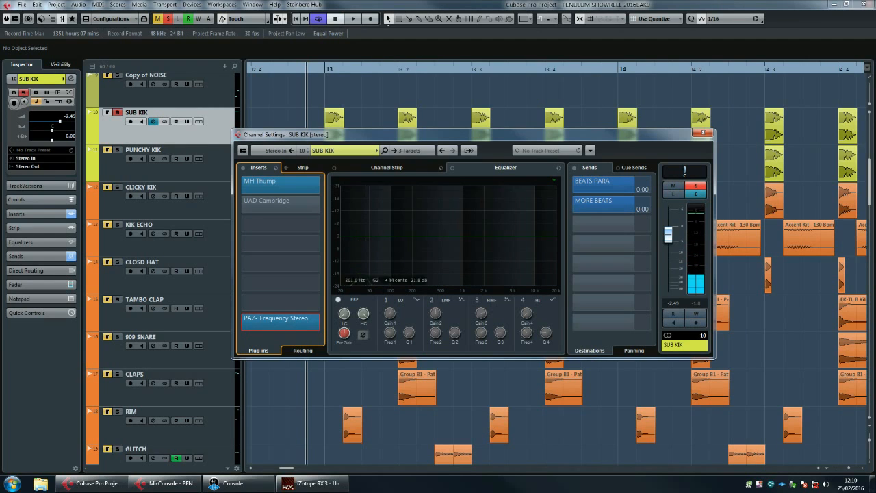
Switch equalizer band 4 back on for SUB KIK and open the UAD Cambridge insert
{"action": "left_click", "coordinate": [519, 300]}
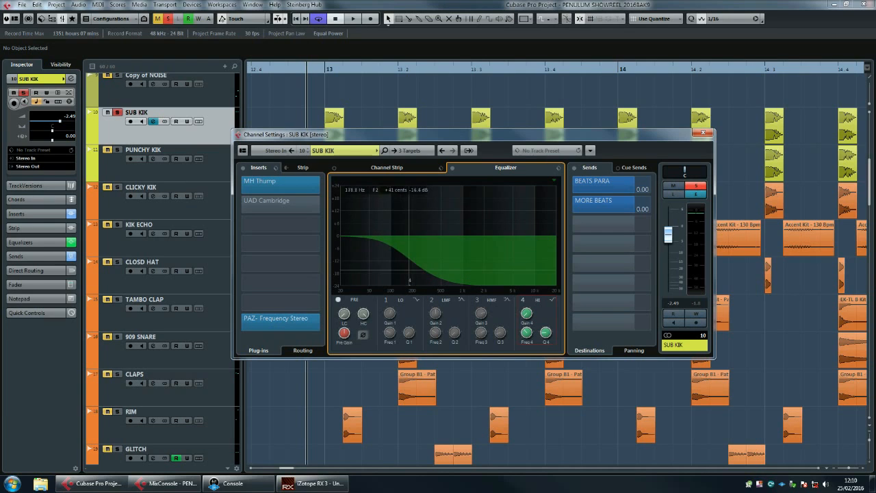
{"action": "left_click", "coordinate": [281, 214]}
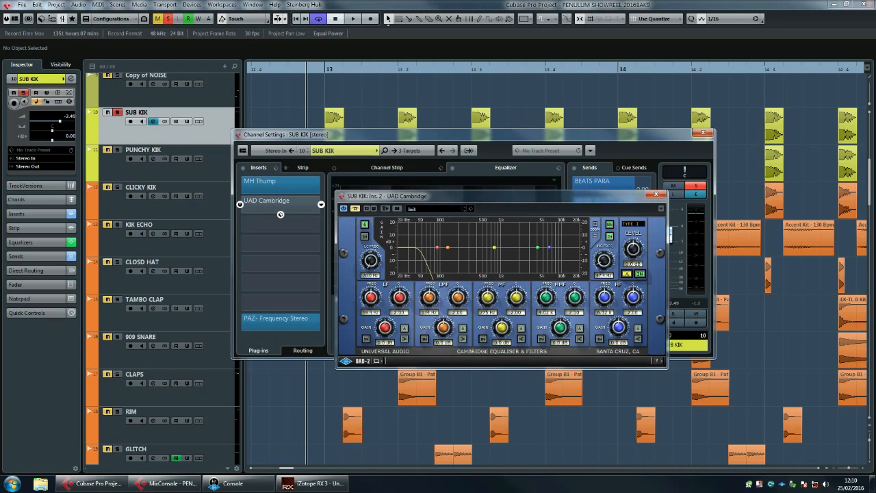
Take the UAD Cambridge insert on SUB KIK out of bypass and close its window
{"action": "left_click_drag", "start_coordinate": [480, 196], "coordinate": [482, 181]}
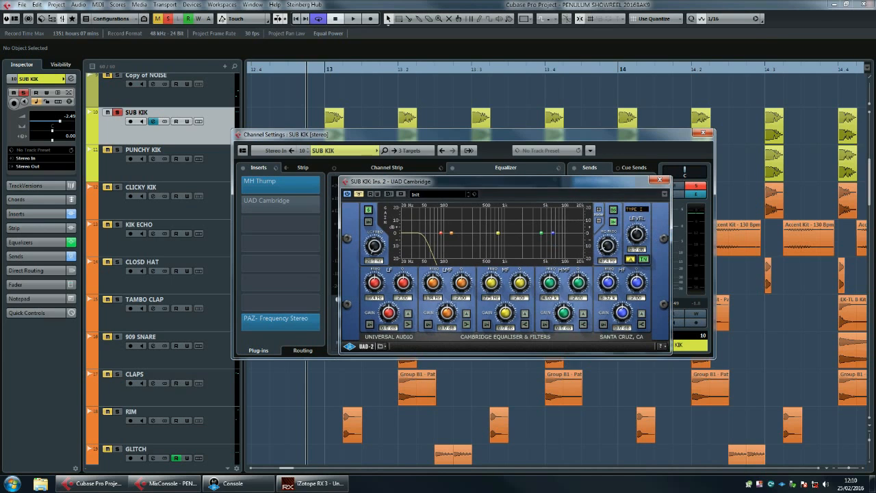
{"action": "left_click", "coordinate": [358, 194]}
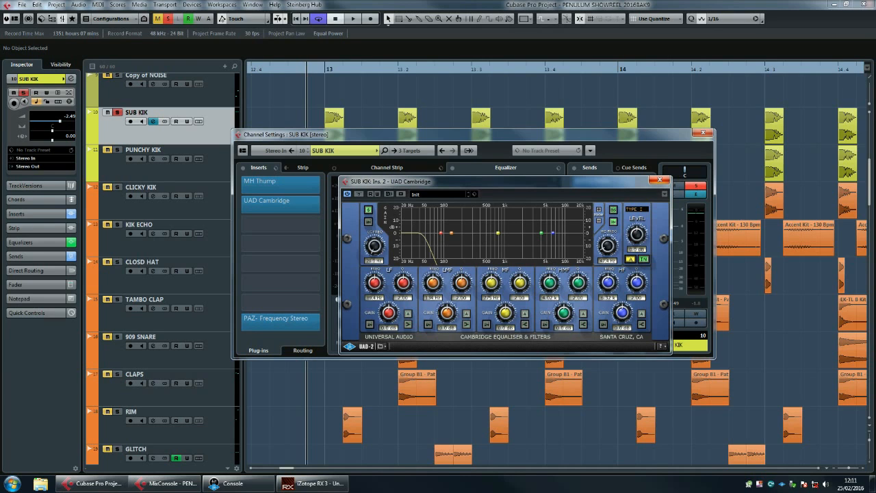
{"action": "left_click", "coordinate": [659, 180]}
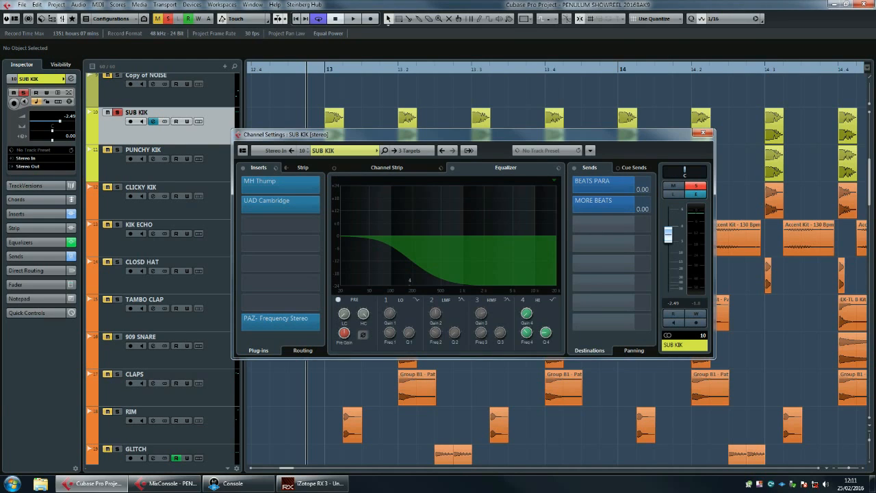
Play the soloed SUB KIK and shift equalizer band 4 slightly lower in frequency
{"action": "left_click_drag", "start_coordinate": [658, 134], "coordinate": [655, 121]}
{"action": "key", "text": "space"}
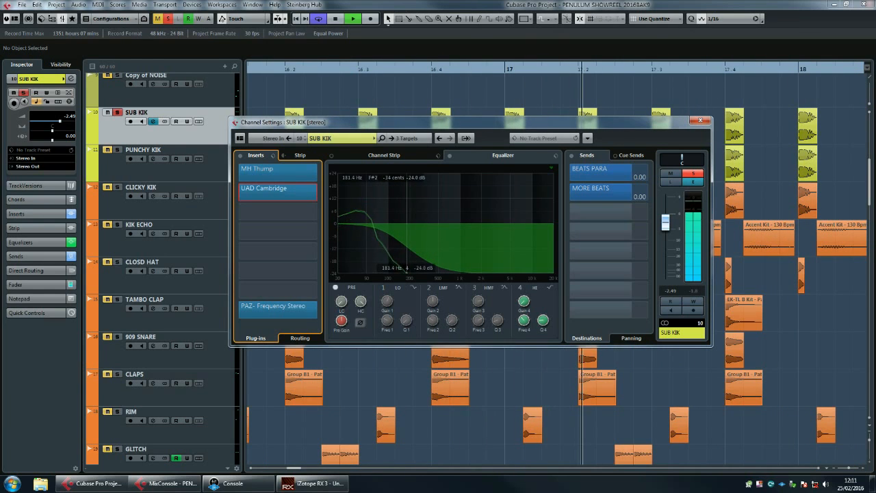
{"action": "left_click", "coordinate": [407, 273]}
{"action": "left_click_drag", "start_coordinate": [407, 272], "coordinate": [403, 273]}
Set the high-cut filter type in SUB KIK's UAD Cambridge to Elliptic 6, close the plug-in and stop playback
{"action": "left_click", "coordinate": [277, 188]}
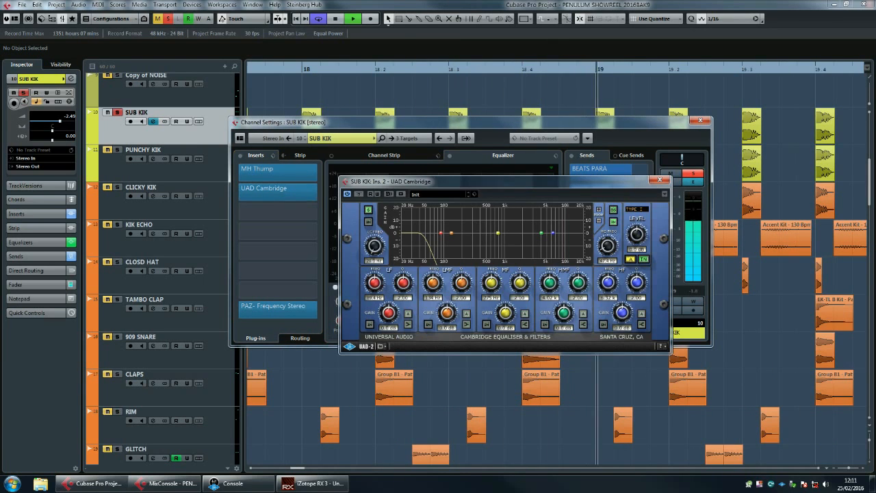
{"action": "left_click", "coordinate": [613, 210]}
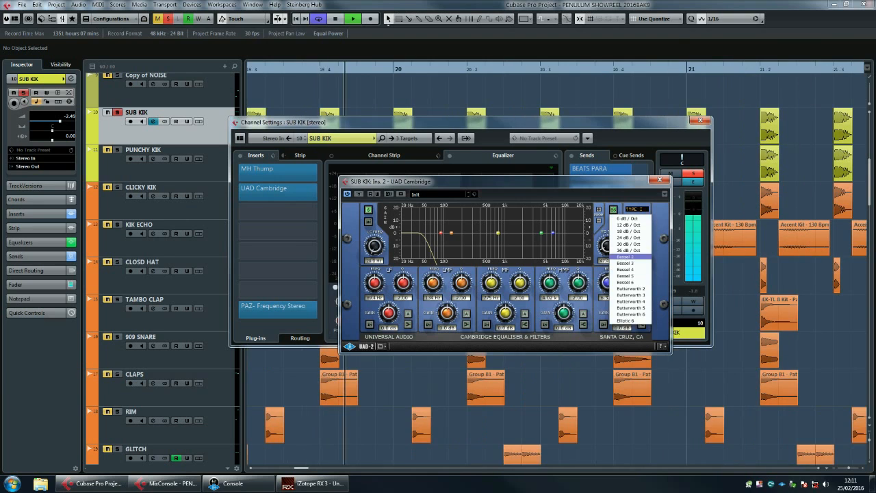
{"action": "left_click", "coordinate": [629, 324]}
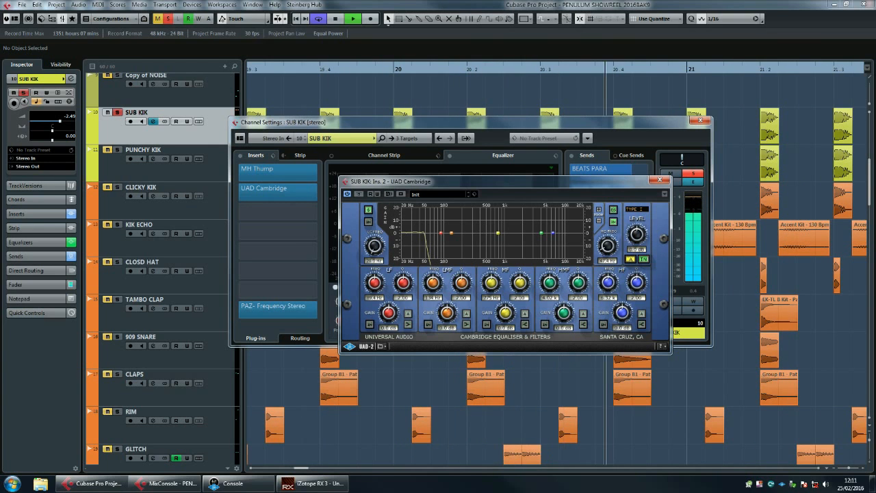
{"action": "left_click", "coordinate": [660, 180]}
{"action": "key", "text": "space"}
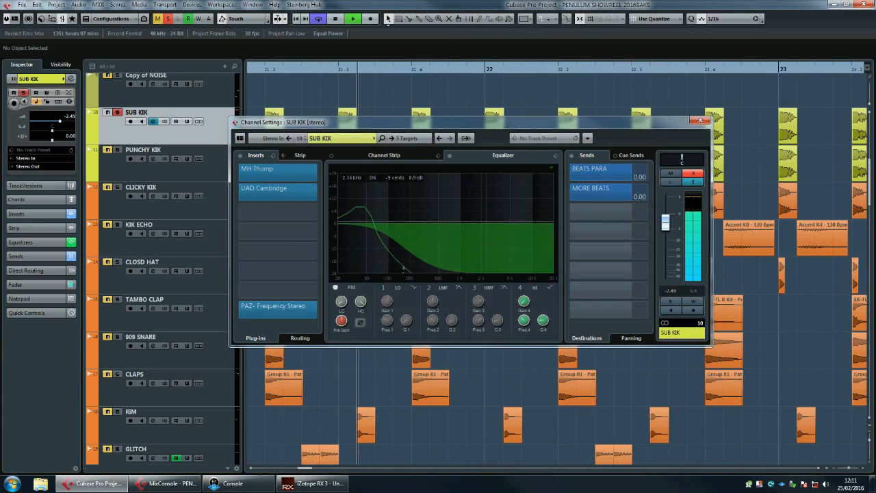
Solo PUNCHY KIK instead of SUB KIK and play it with its channel settings open to view its spectrum
{"action": "left_click", "coordinate": [700, 120]}
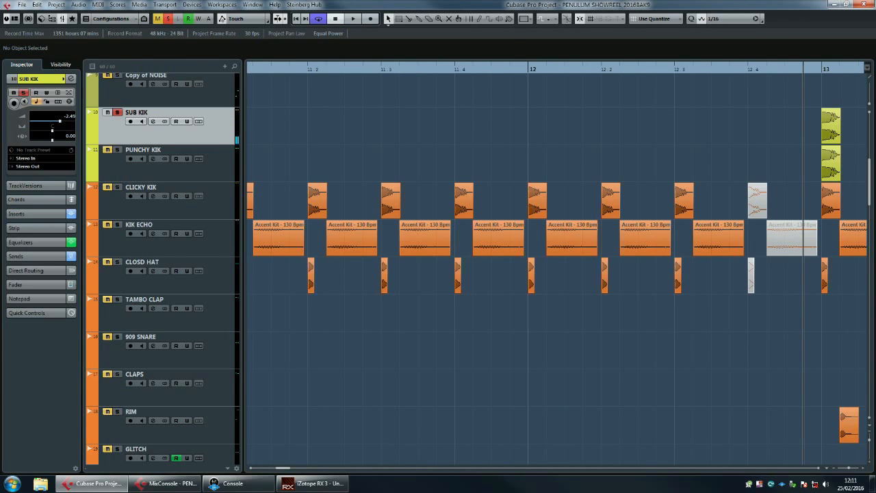
{"action": "key", "text": "s"}
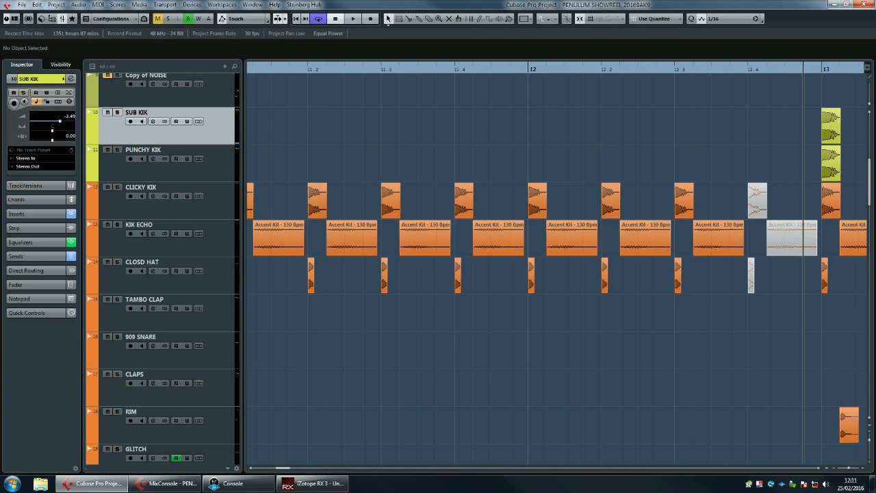
{"action": "key", "text": "Down"}
{"action": "key", "text": "s"}
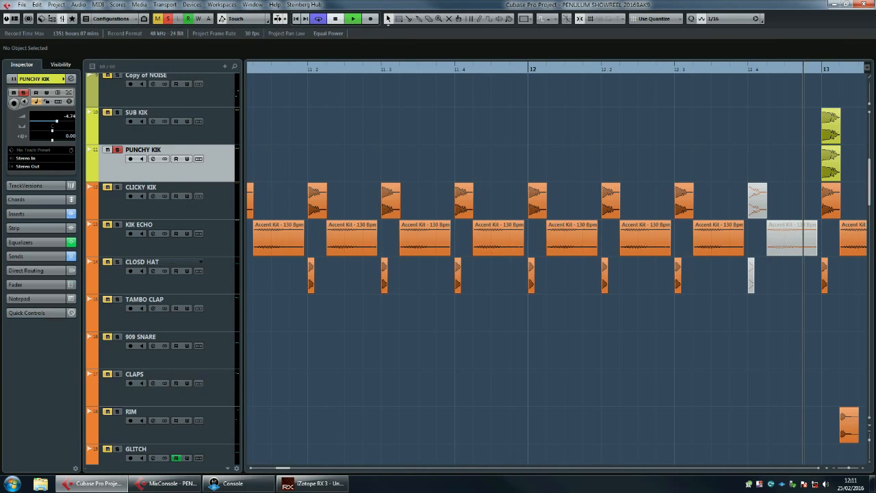
{"action": "left_click", "coordinate": [153, 158]}
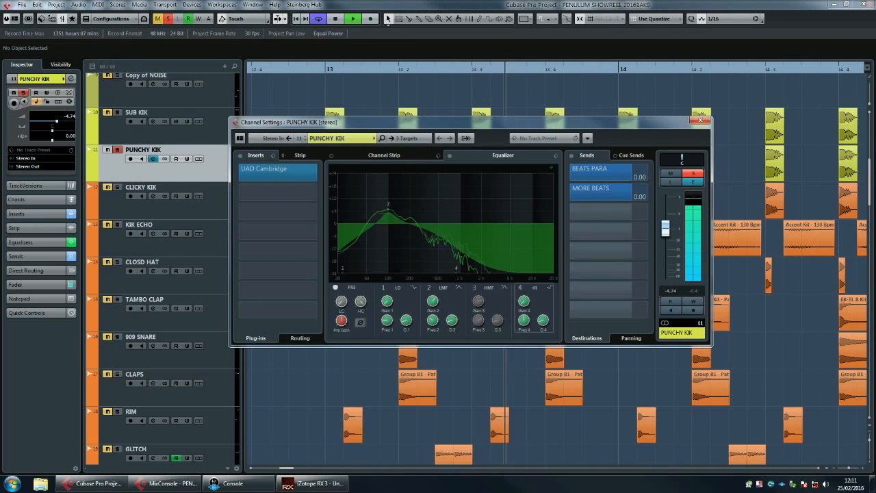
{"action": "key", "text": "space"}
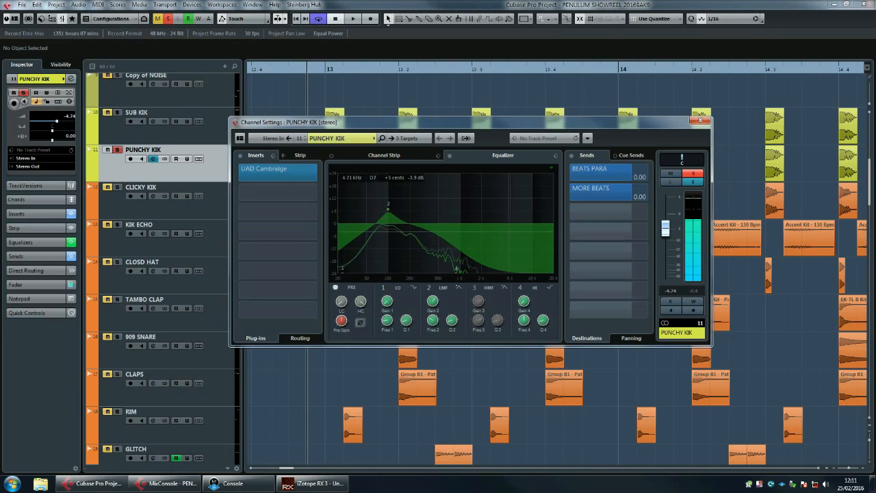
Switch off equalizer bands 4, 2 and 1 on PUNCHY KIK
{"action": "left_click", "coordinate": [515, 288]}
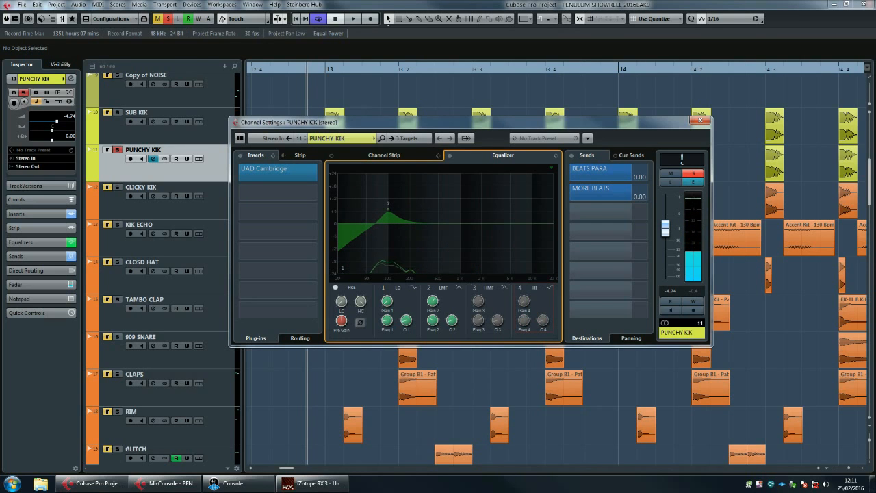
{"action": "left_click", "coordinate": [423, 288]}
{"action": "left_click", "coordinate": [377, 287]}
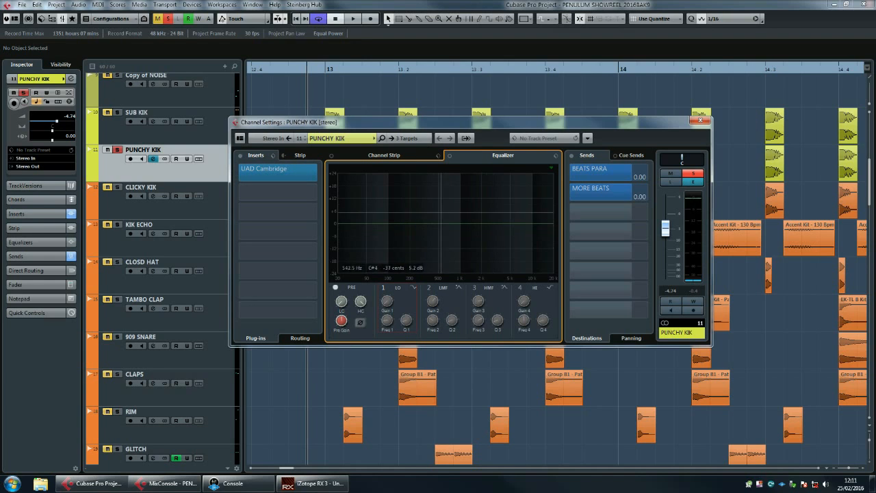
{"action": "left_click_drag", "start_coordinate": [439, 122], "coordinate": [470, 122]}
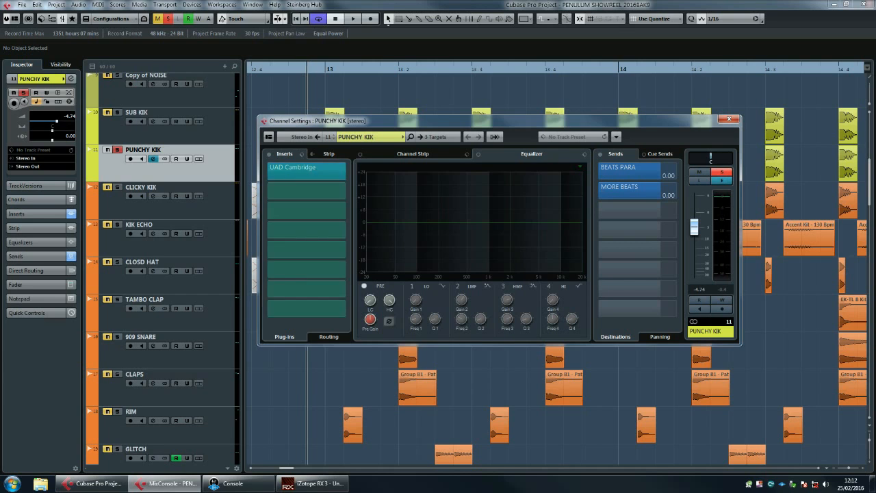
Add PAZ-Frequency Stereo to PUNCHY KIK's last insert slot and play the kick with UAD Cambridge bypassed
{"action": "left_click_drag", "start_coordinate": [307, 309], "coordinate": [307, 308]}
{"action": "key", "text": "space"}
{"action": "left_click", "coordinate": [307, 181]}
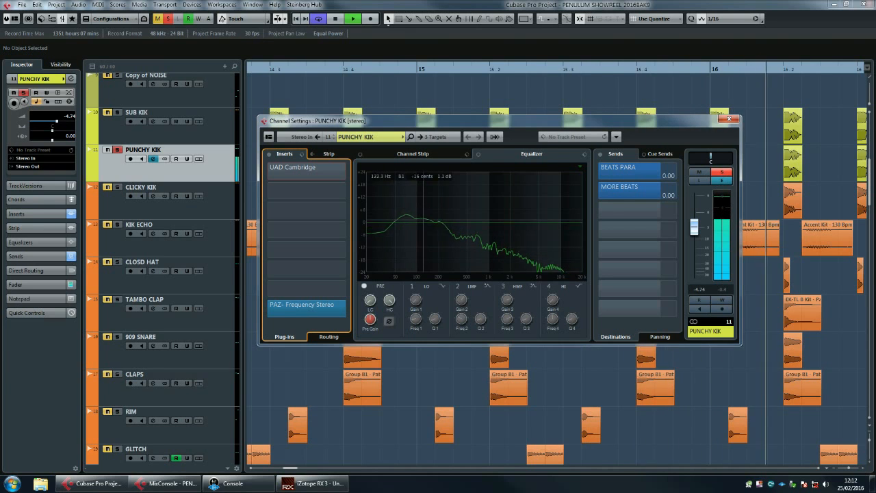
{"action": "key", "text": "space"}
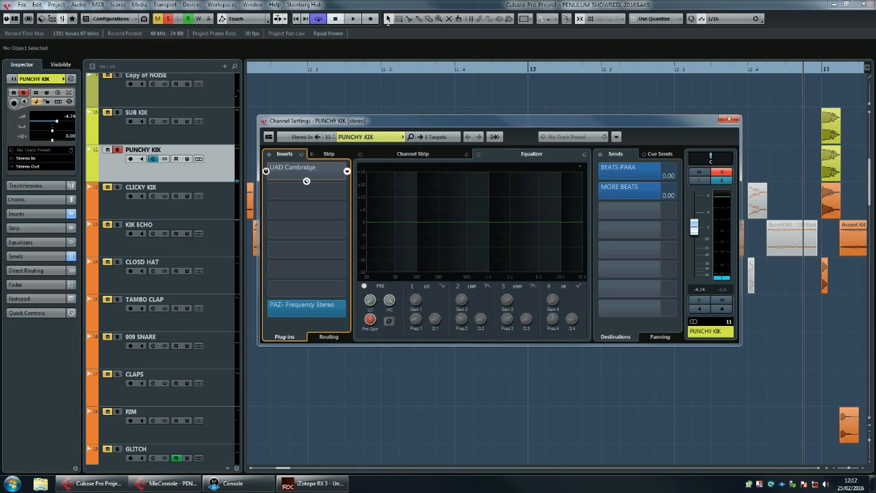
Reactivate the UAD Cambridge insert on PUNCHY KIK and open it to show its EQ curve
{"action": "left_click", "coordinate": [267, 171]}
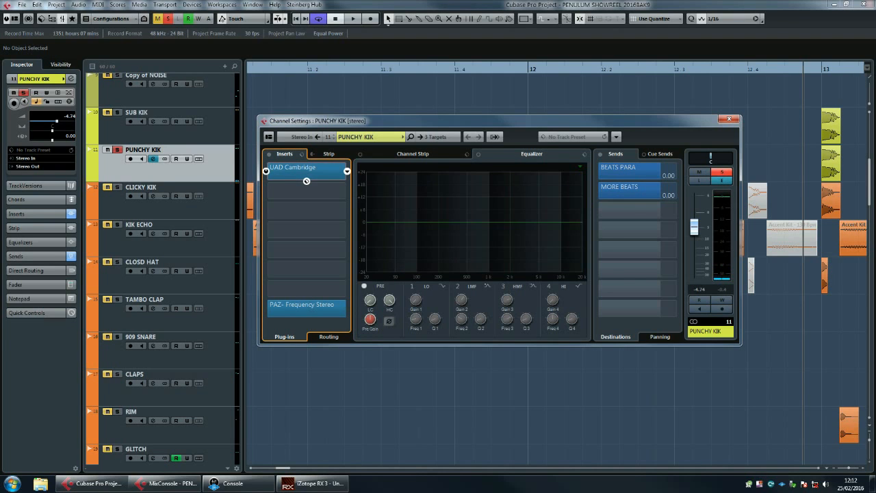
{"action": "left_click", "coordinate": [306, 181]}
{"action": "left_click_drag", "start_coordinate": [534, 130], "coordinate": [459, 160]}
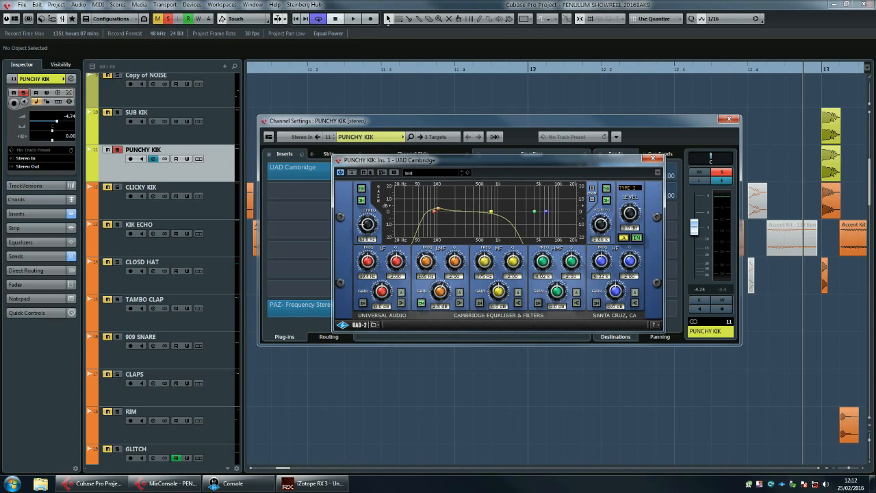
{"action": "left_click_drag", "start_coordinate": [498, 160], "coordinate": [526, 163]}
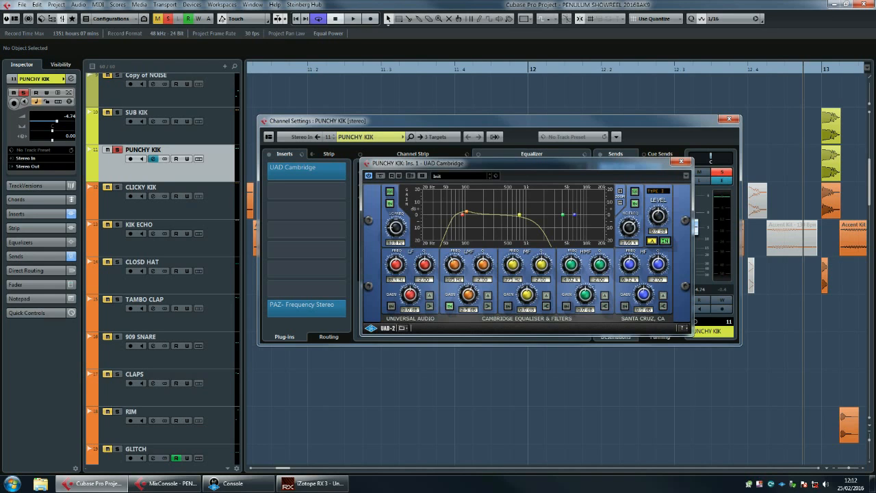
View the CLICKY KIK channel, return to PUNCHY KIK and close the UAD Cambridge window
{"action": "left_click", "coordinate": [171, 189]}
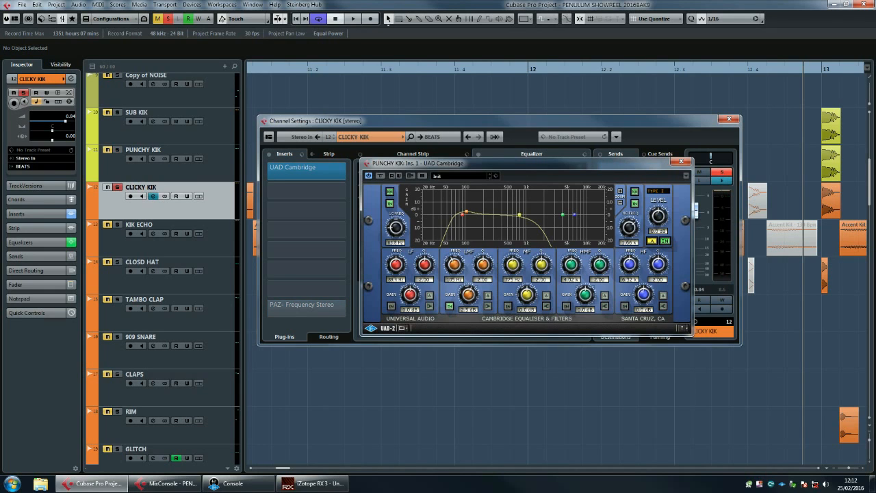
{"action": "left_click", "coordinate": [171, 152]}
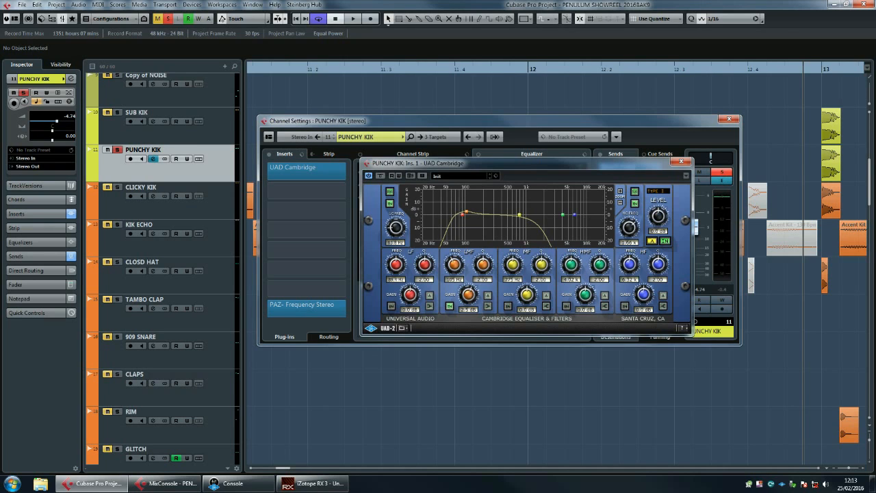
{"action": "left_click", "coordinate": [681, 161]}
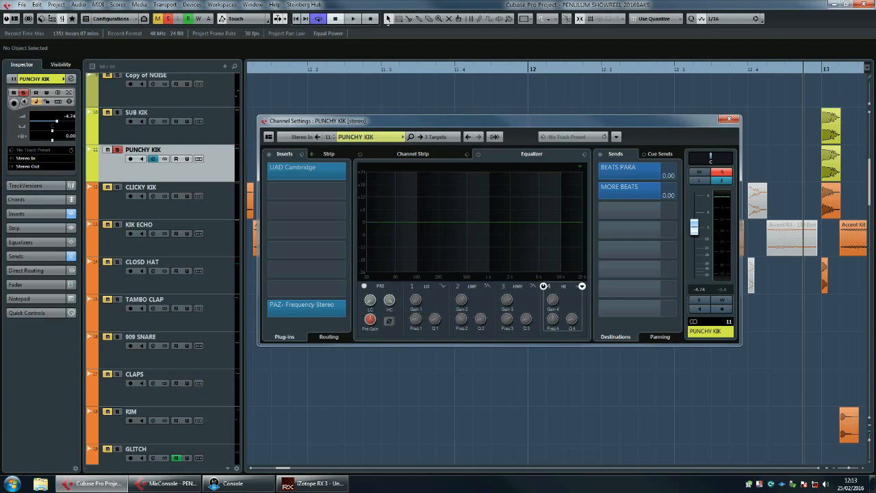
Switch equalizer bands 4, 1 and 2 back on for PUNCHY KIK and lower band 2's gain slightly
{"action": "left_click", "coordinate": [544, 287]}
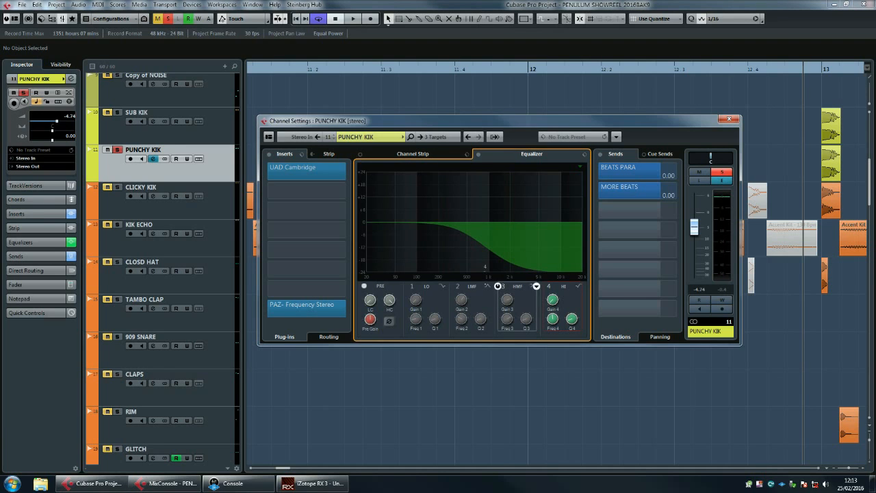
{"action": "left_click", "coordinate": [407, 286]}
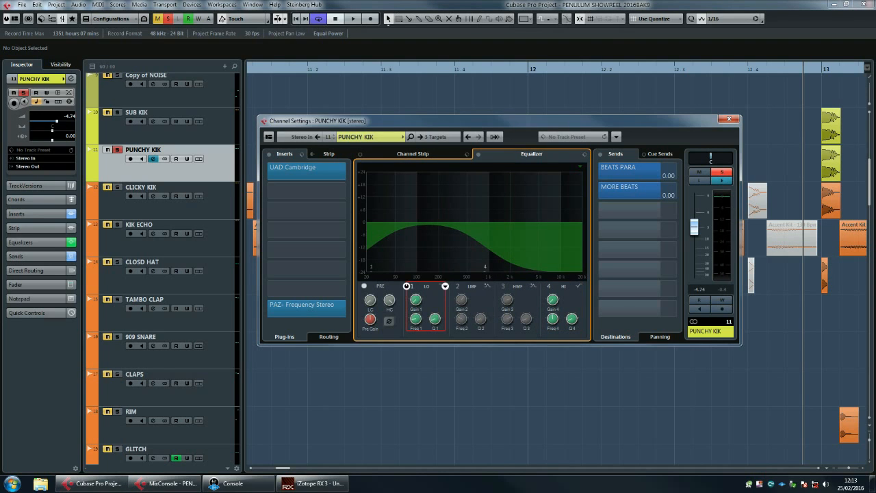
{"action": "left_click", "coordinate": [498, 286]}
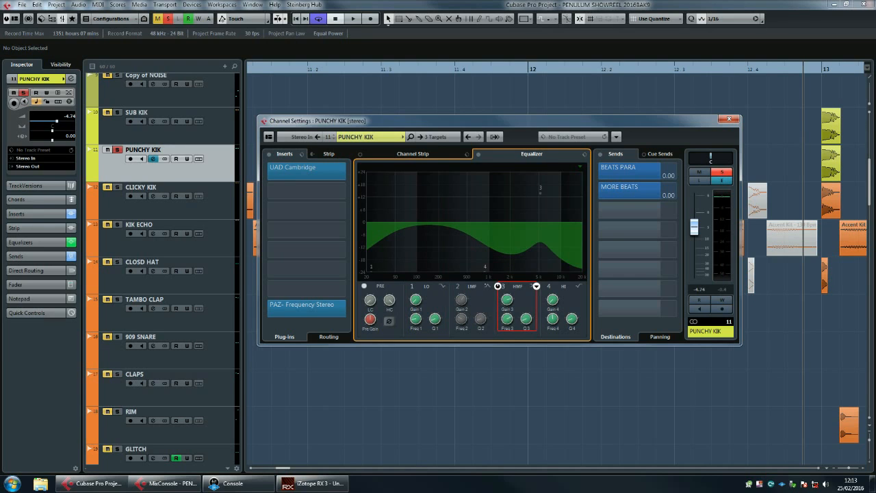
{"action": "left_click", "coordinate": [498, 286]}
{"action": "left_click", "coordinate": [452, 286]}
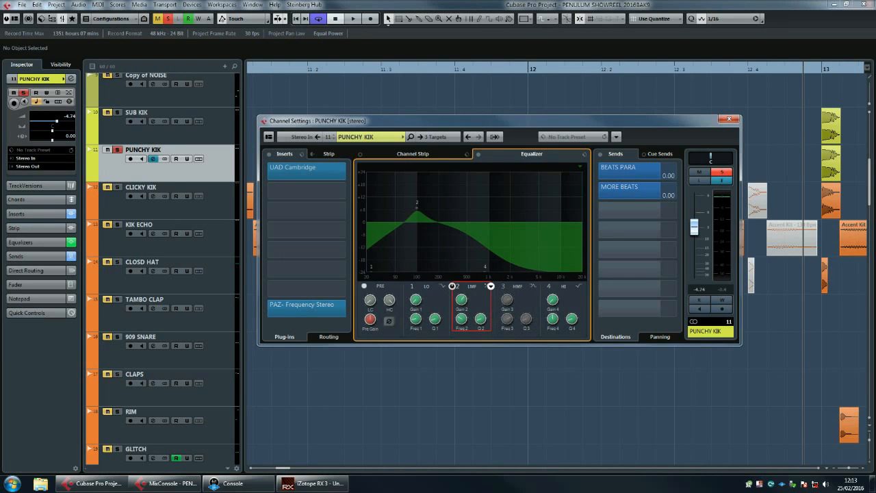
{"action": "left_click_drag", "start_coordinate": [417, 209], "coordinate": [418, 211]}
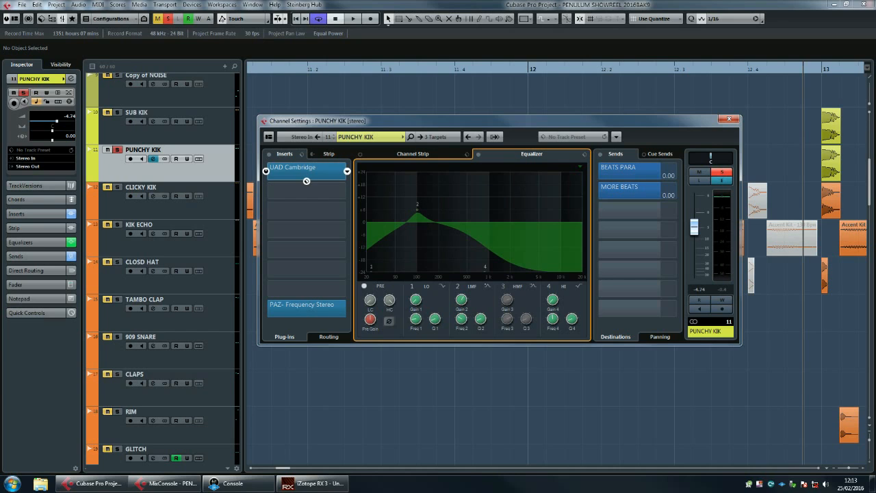
Open PUNCHY KIK's UAD Cambridge insert again to examine its filter curve, and close it
{"action": "left_click", "coordinate": [306, 179]}
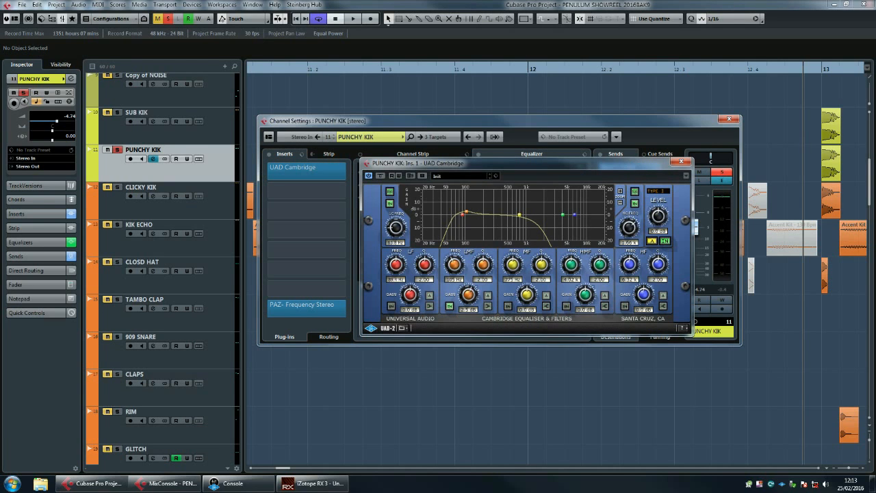
{"action": "mouse_move", "coordinate": [506, 163]}
{"action": "left_mouse_down"}
{"action": "mouse_move", "coordinate": [515, 206]}
{"action": "mouse_move", "coordinate": [496, 160]}
{"action": "left_mouse_up"}
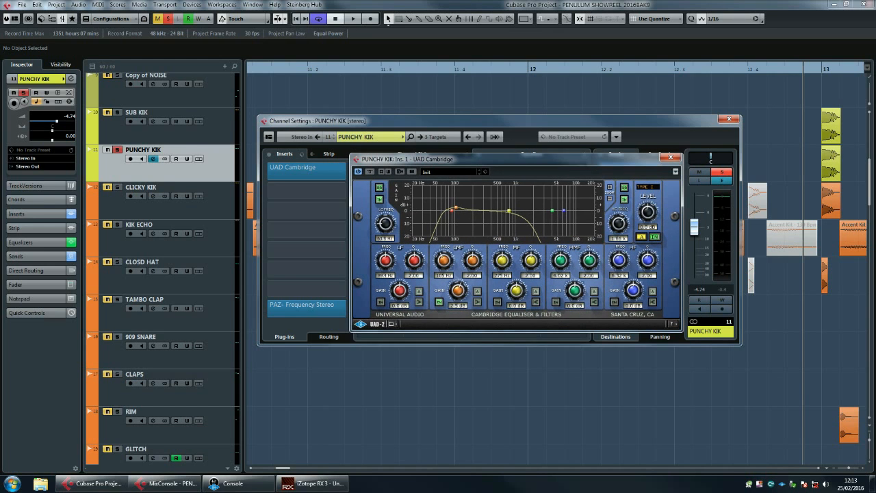
{"action": "left_click", "coordinate": [671, 158]}
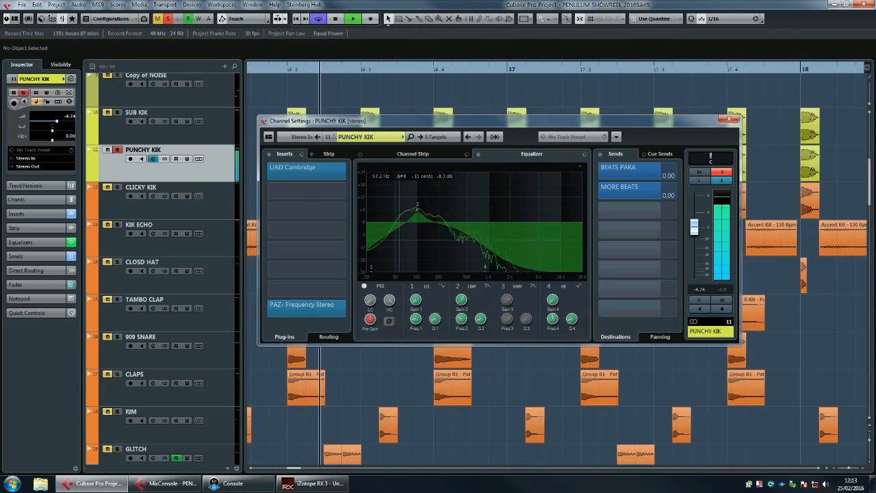
Shift PUNCHY KIK's equalizer band 1 slightly higher in frequency and play the kick together with the soloed SUB KIK
{"action": "mouse_move", "coordinate": [371, 271]}
{"action": "left_mouse_down"}
{"action": "mouse_move", "coordinate": [392, 271]}
{"action": "mouse_move", "coordinate": [375, 271]}
{"action": "left_mouse_up"}
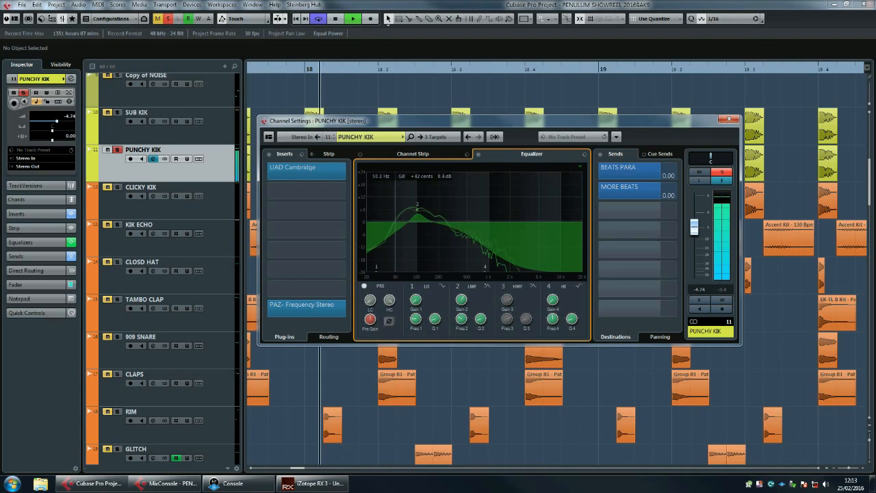
{"action": "key", "text": "space"}
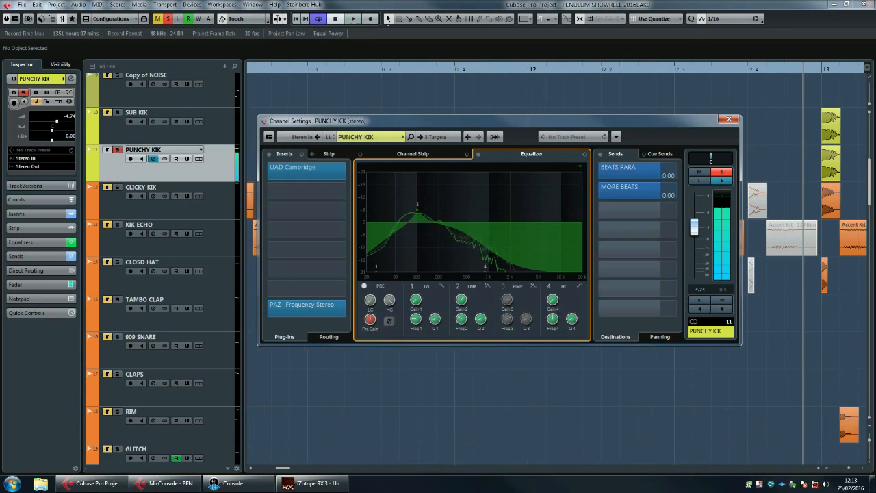
{"action": "key", "text": "space"}
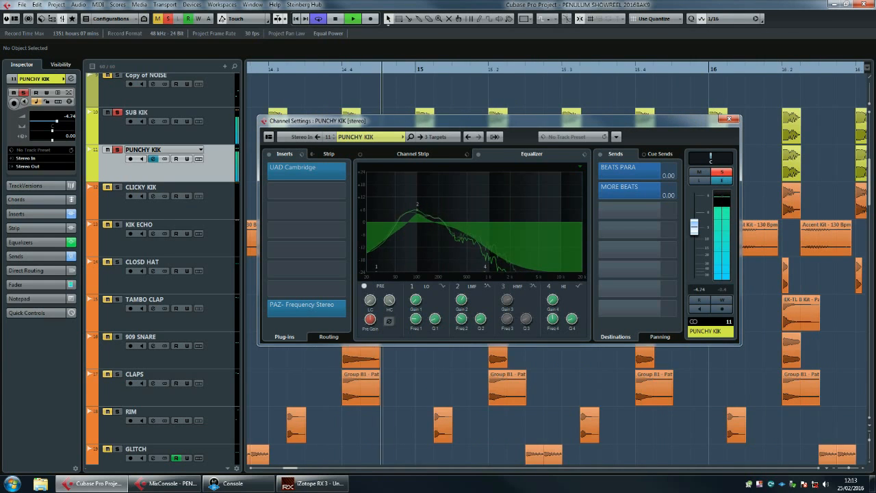
Compare PUNCHY KIK's playback and spectrum with its UAD Cambridge insert switched off and on, alongside SUB KIK
{"action": "key", "text": "space"}
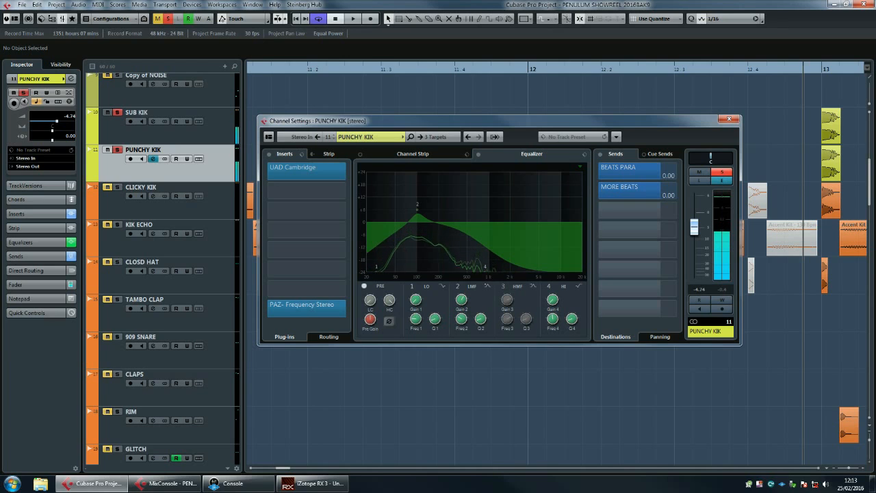
{"action": "left_click_drag", "start_coordinate": [500, 120], "coordinate": [498, 110]}
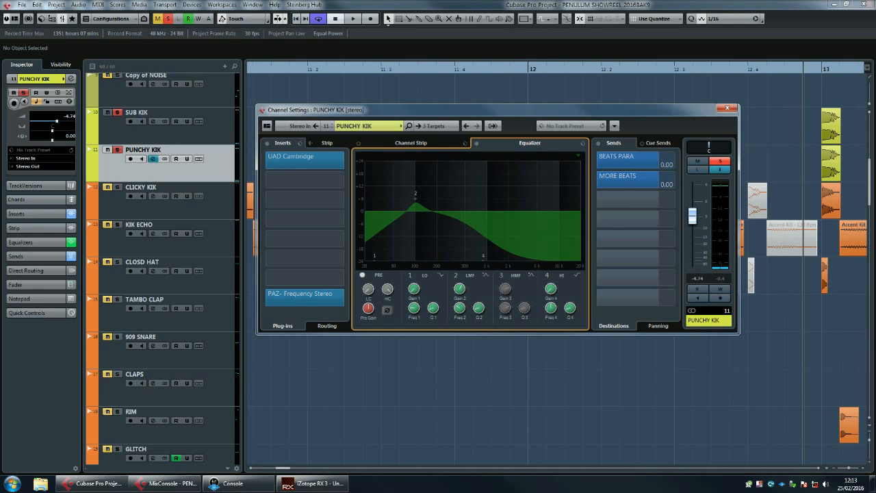
{"action": "left_click", "coordinate": [304, 165]}
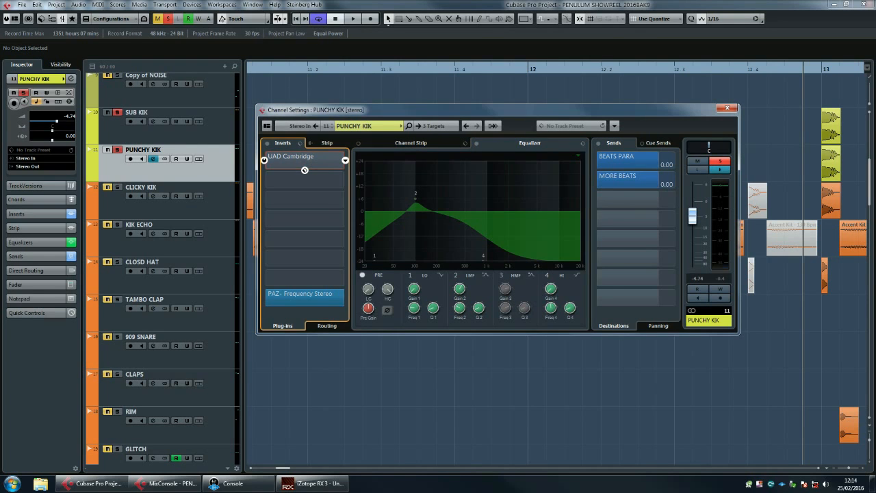
{"action": "key", "text": "space"}
{"action": "left_click", "coordinate": [305, 168]}
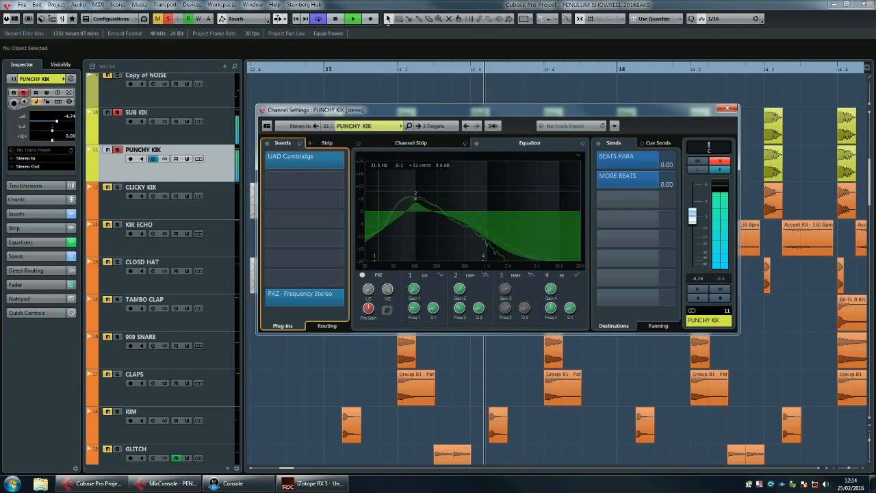
Examine the filter curve in PUNCHY KIK's UAD Cambridge insert, stop playback and close the plug-in and channel settings
{"action": "left_click", "coordinate": [304, 170]}
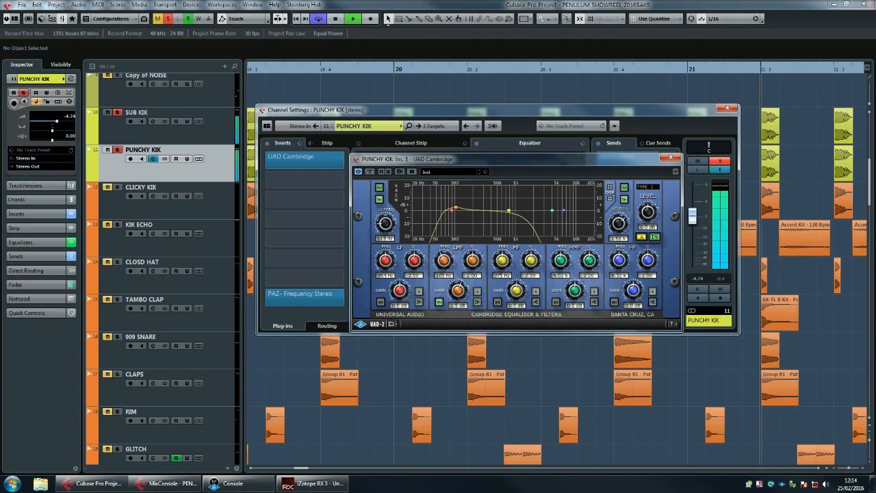
{"action": "key", "text": "space"}
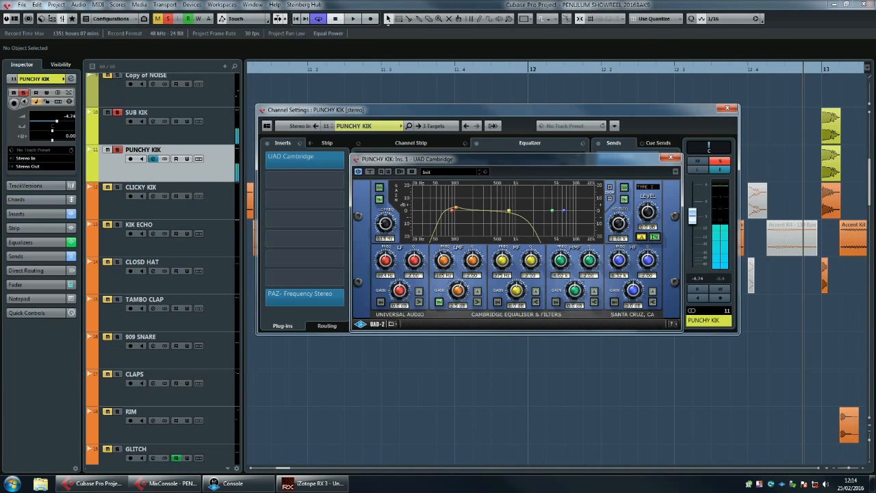
{"action": "left_click_drag", "start_coordinate": [507, 158], "coordinate": [495, 155]}
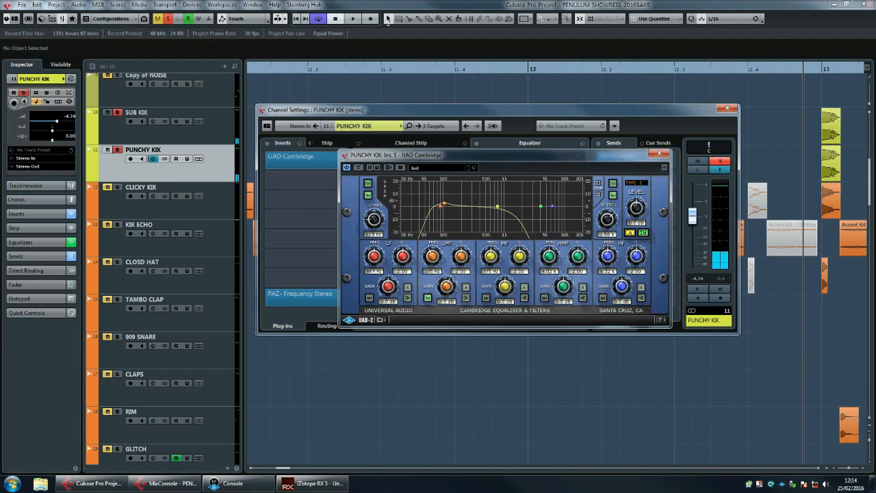
{"action": "left_click", "coordinate": [659, 153]}
{"action": "left_click", "coordinate": [727, 108]}
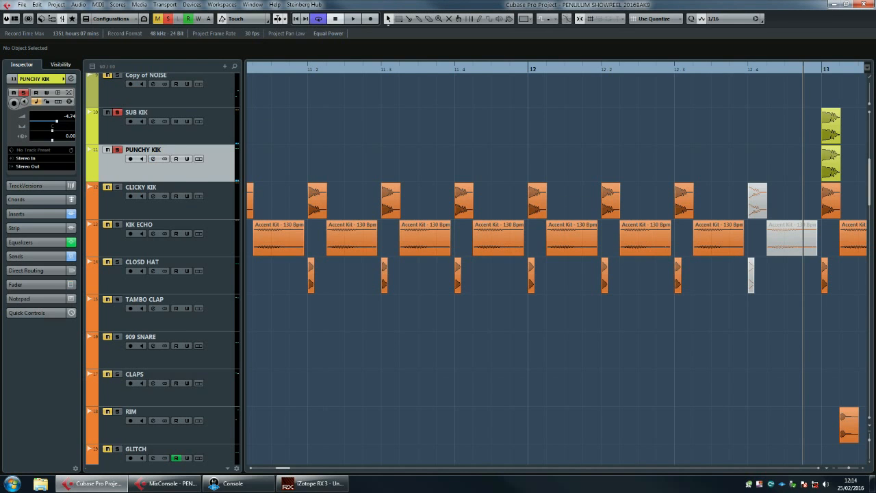
Open the soloed CLICKY KIK's channel settings and play it with all inserts bypassed to examine its raw spectrum
{"action": "key", "text": "Down"}
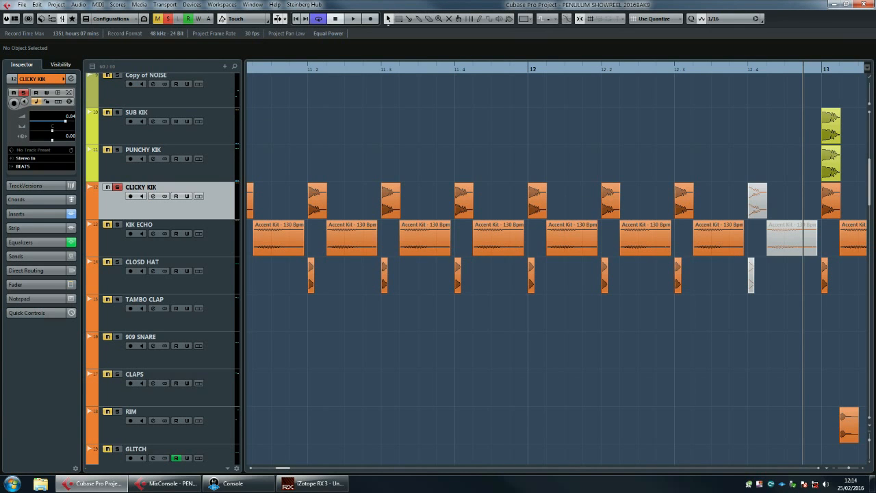
{"action": "left_click", "coordinate": [153, 196]}
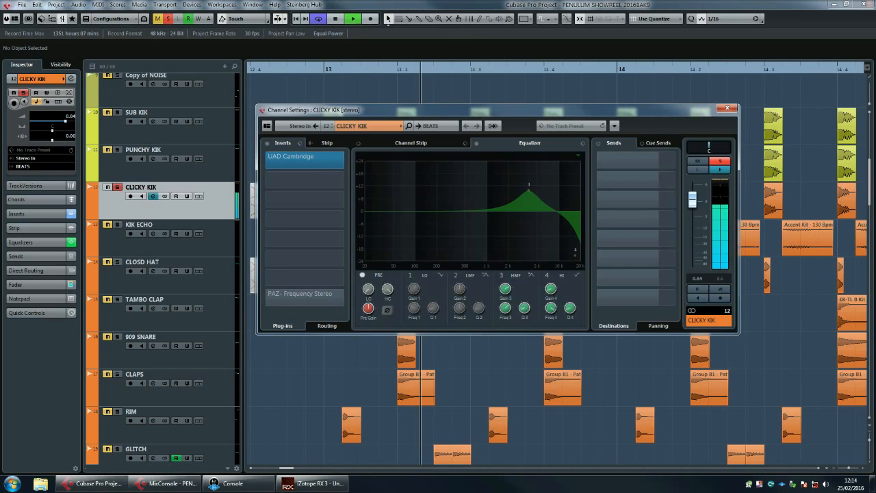
{"action": "mouse_move", "coordinate": [305, 170]}
{"action": "left_click", "coordinate": [267, 143]}
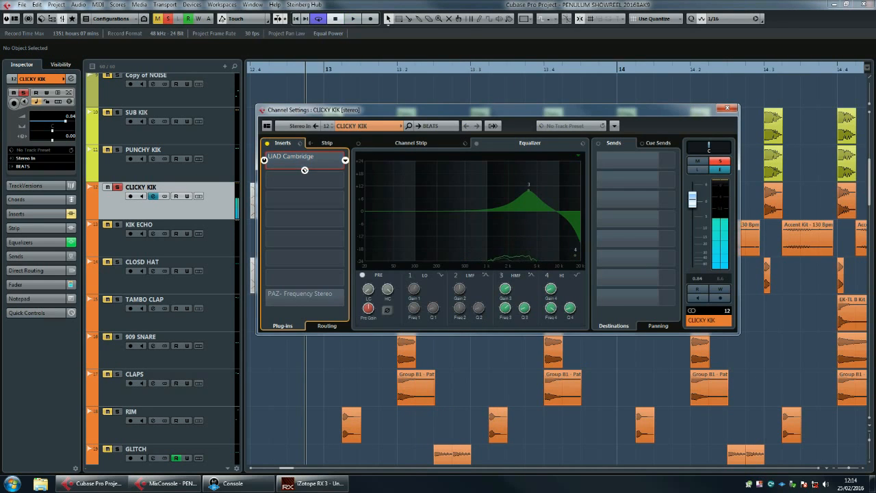
{"action": "key", "text": "space"}
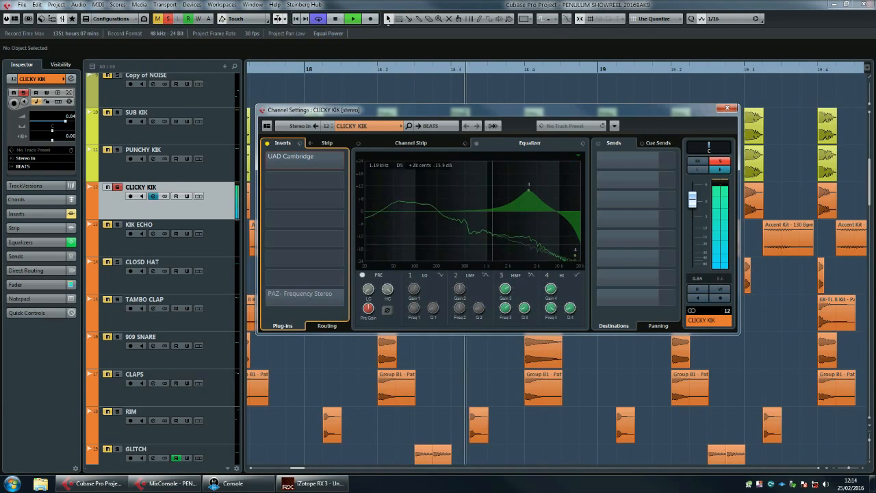
{"action": "key", "text": "space"}
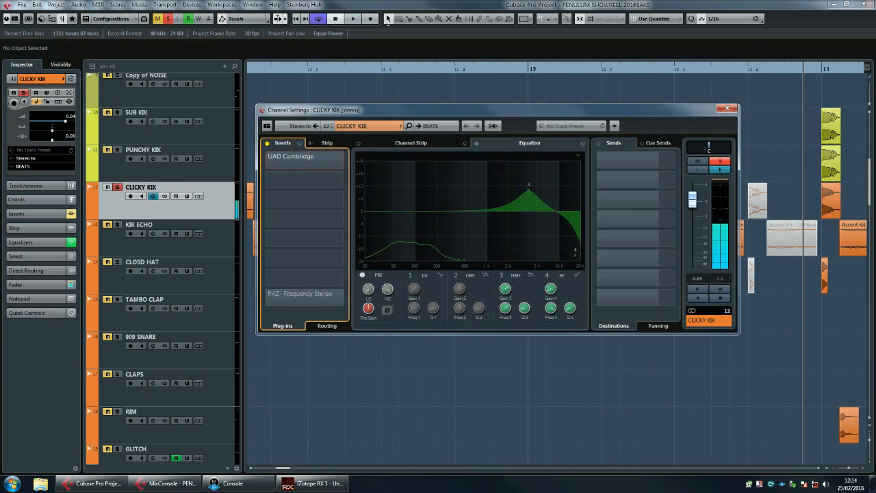
Examine CLICKY KIK's active UAD Cambridge low-cut curve while playing it with SUB KIK and PUNCHY KIK, and close both windows
{"action": "left_click", "coordinate": [305, 170]}
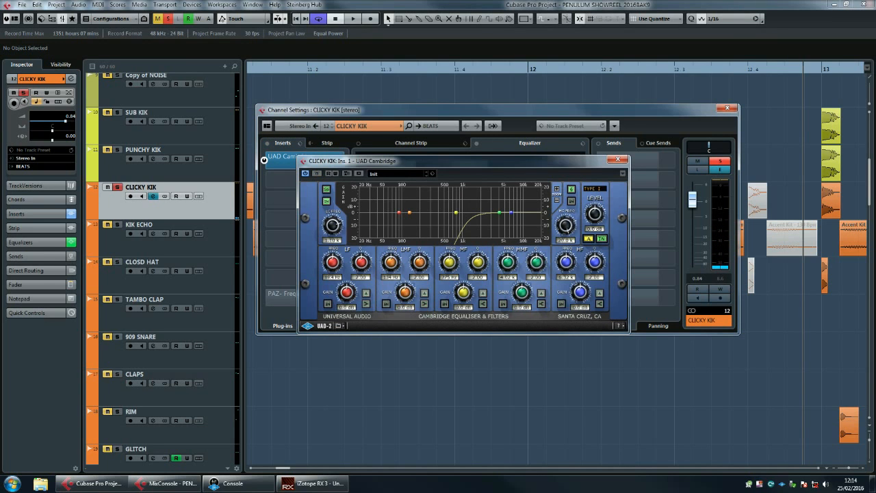
{"action": "left_click_drag", "start_coordinate": [452, 161], "coordinate": [430, 147]}
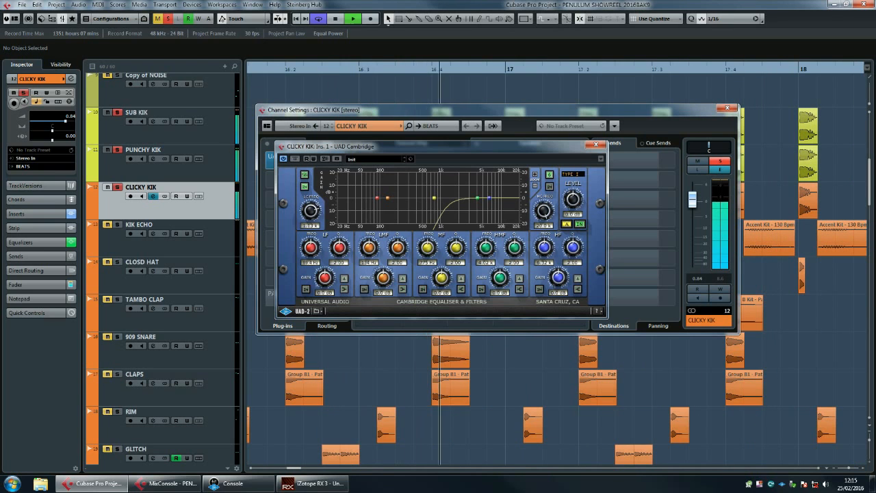
{"action": "key", "text": "space"}
{"action": "left_click", "coordinate": [295, 158]}
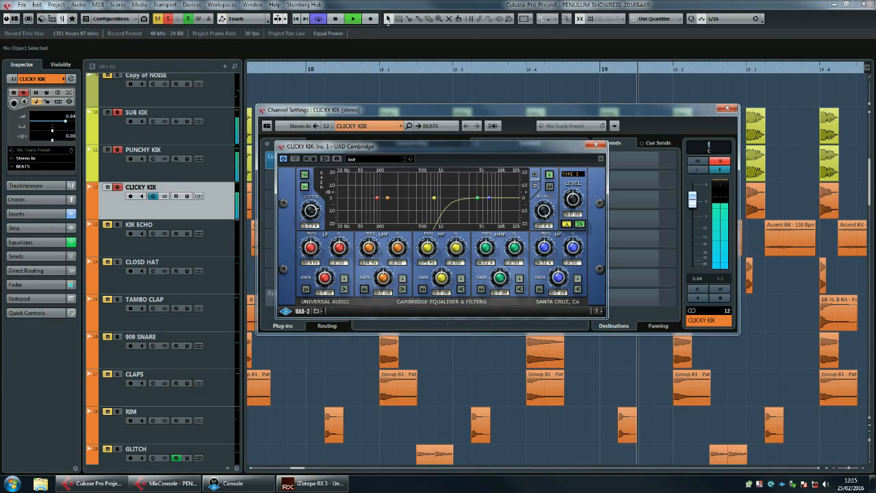
{"action": "key", "text": "space"}
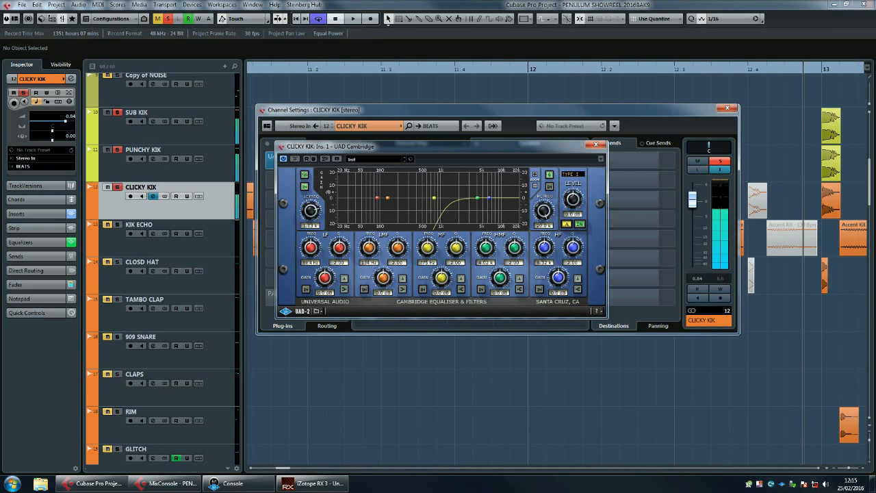
{"action": "left_click", "coordinate": [595, 145]}
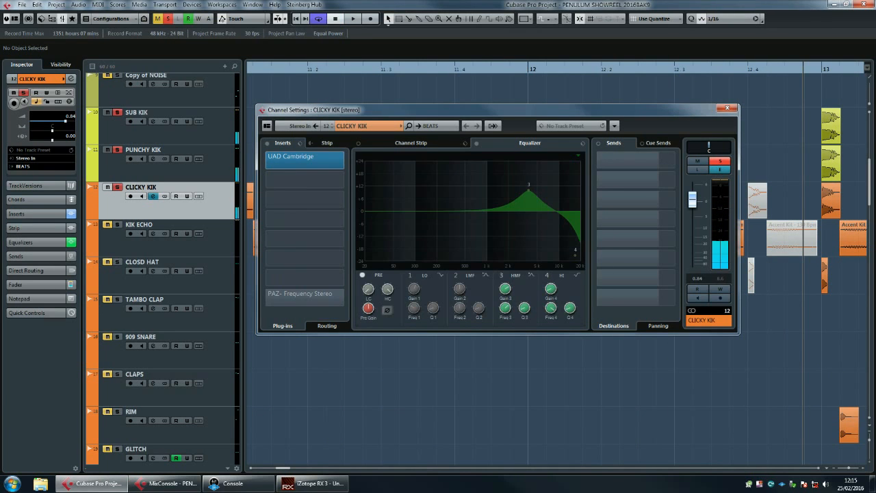
{"action": "left_click", "coordinate": [727, 108]}
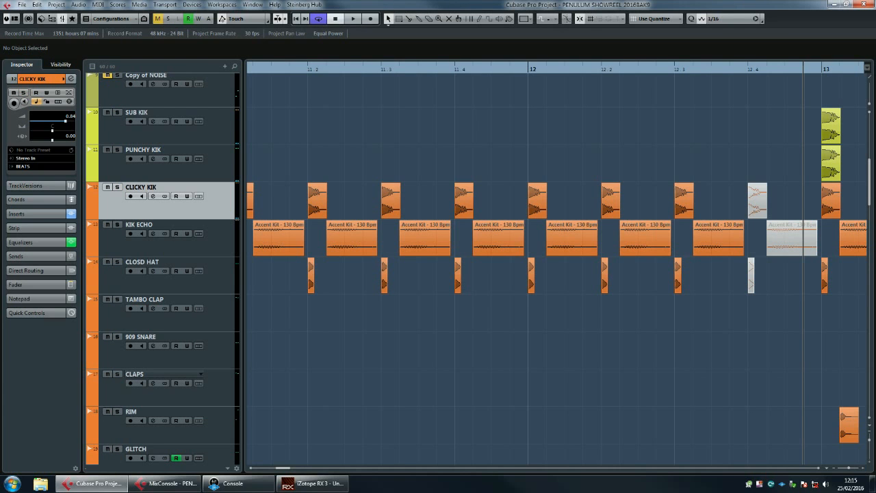
Play the full beat briefly with the kick solos cleared, and view the tracks below GLITCH
{"action": "key", "text": "space"}
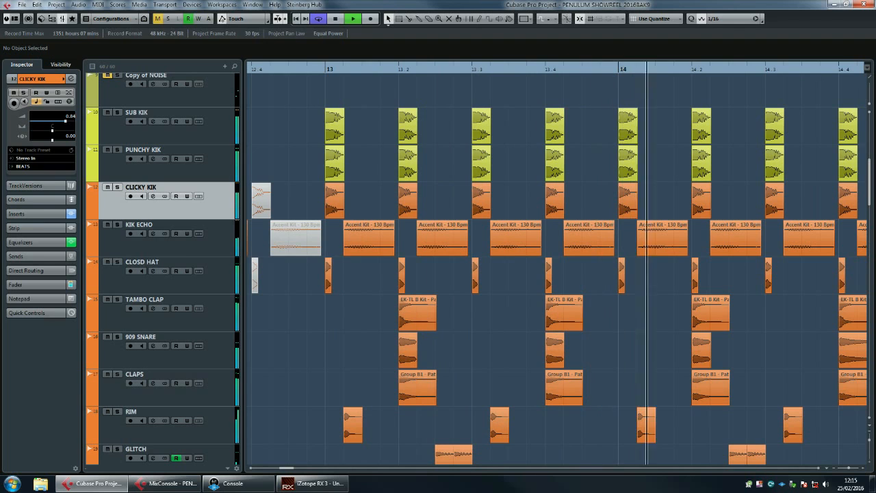
{"action": "key", "text": "space"}
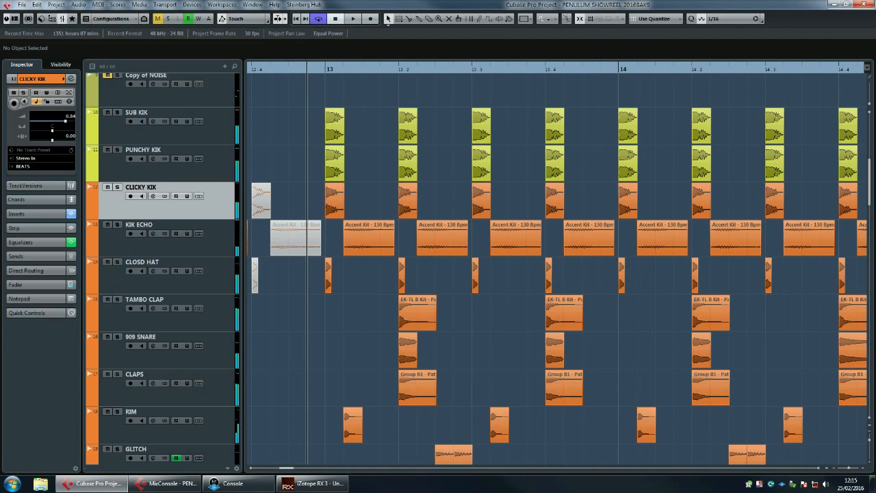
{"action": "scroll", "coordinate": [554, 267], "scroll_direction": "down", "scroll_amount": 5}
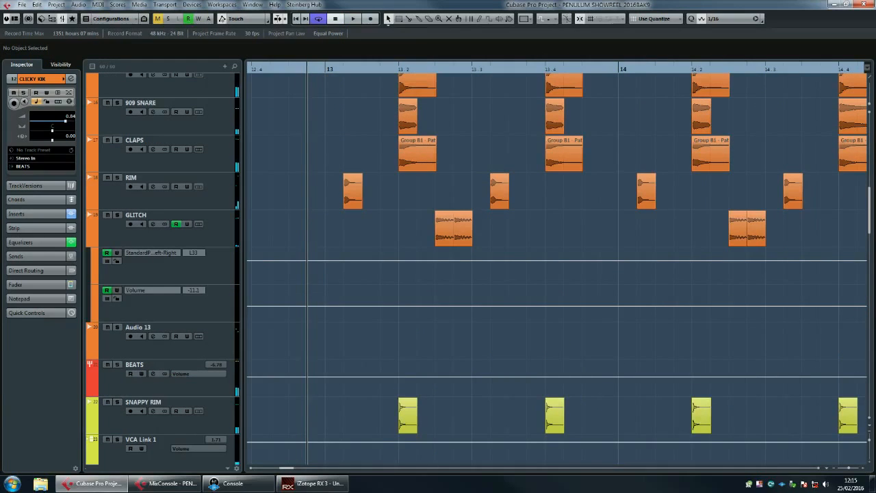